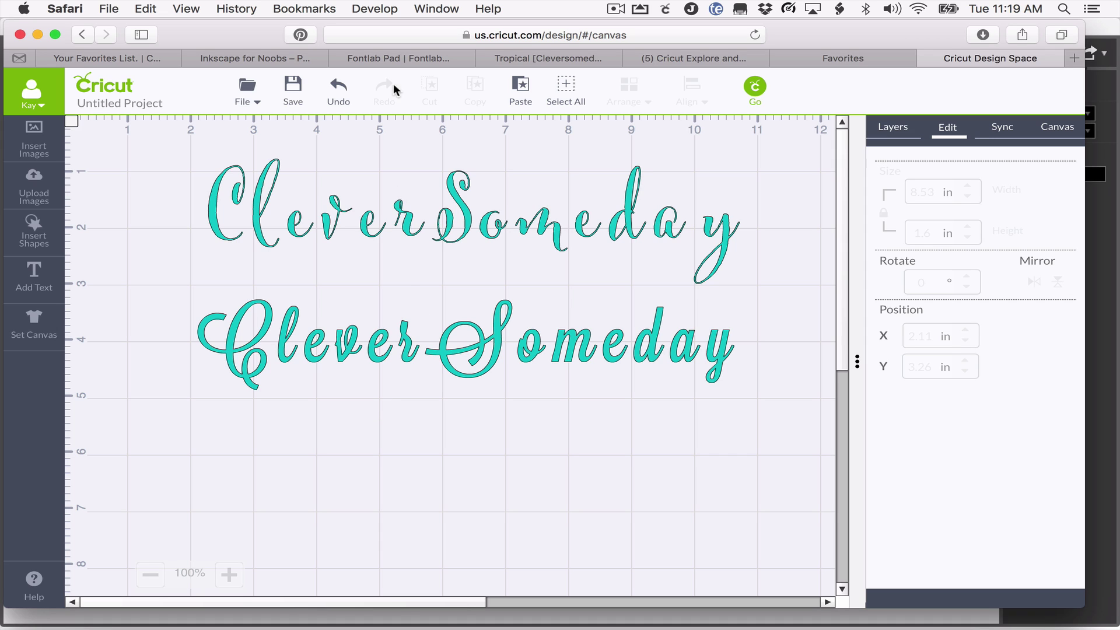
Step: Bring up FontLab Pad's empty canvas and open its File menu
{"action": "left_click", "coordinate": [399, 60]}
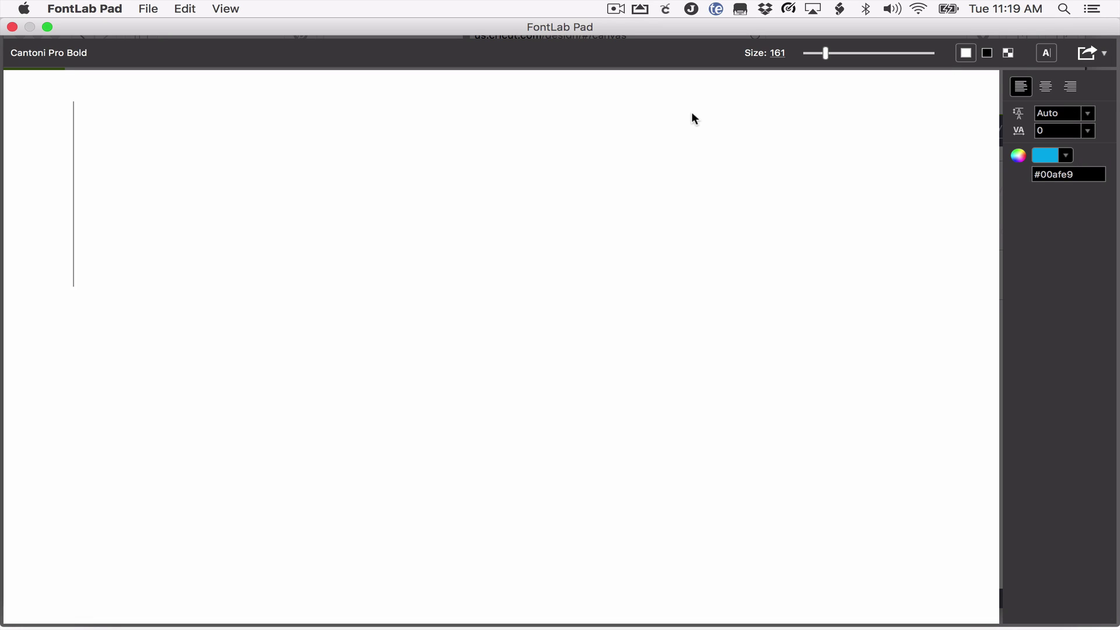
{"action": "left_click", "coordinate": [145, 10]}
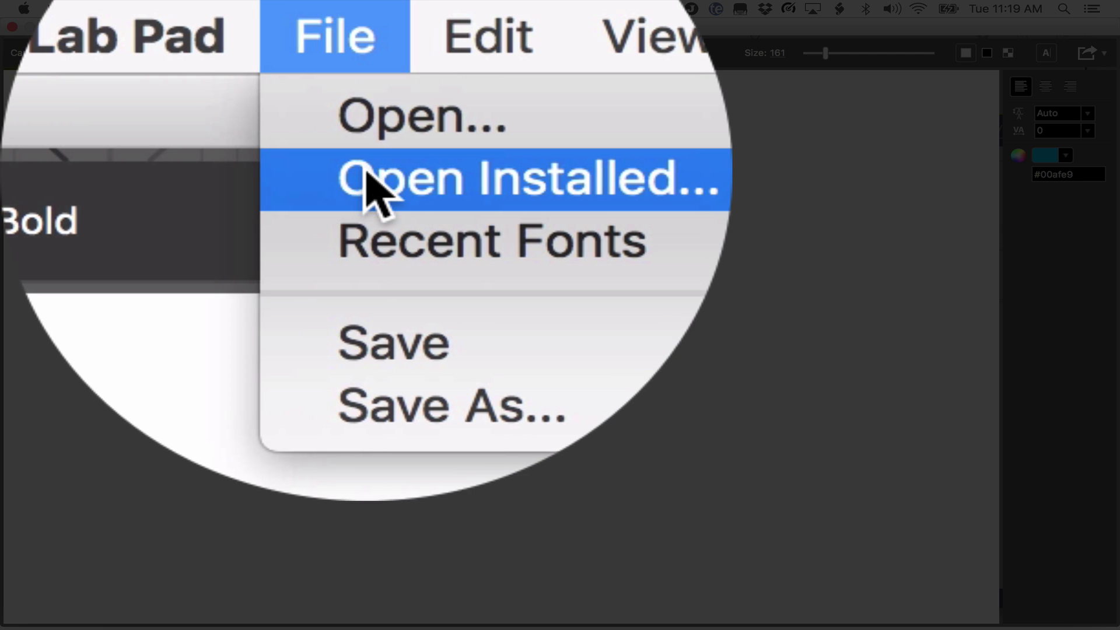
Step: Open the installed Lavanderia Sturdy font, found by filtering for 'lav'
{"action": "left_click", "coordinate": [155, 40]}
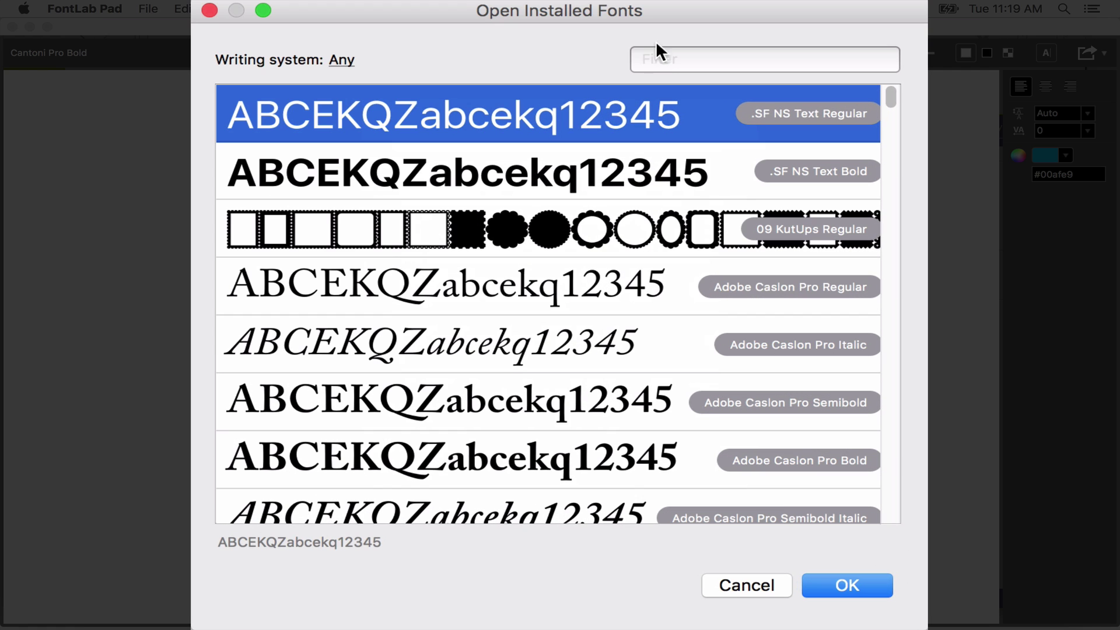
{"action": "left_click", "coordinate": [630, 152]}
{"action": "type", "text": "la"}
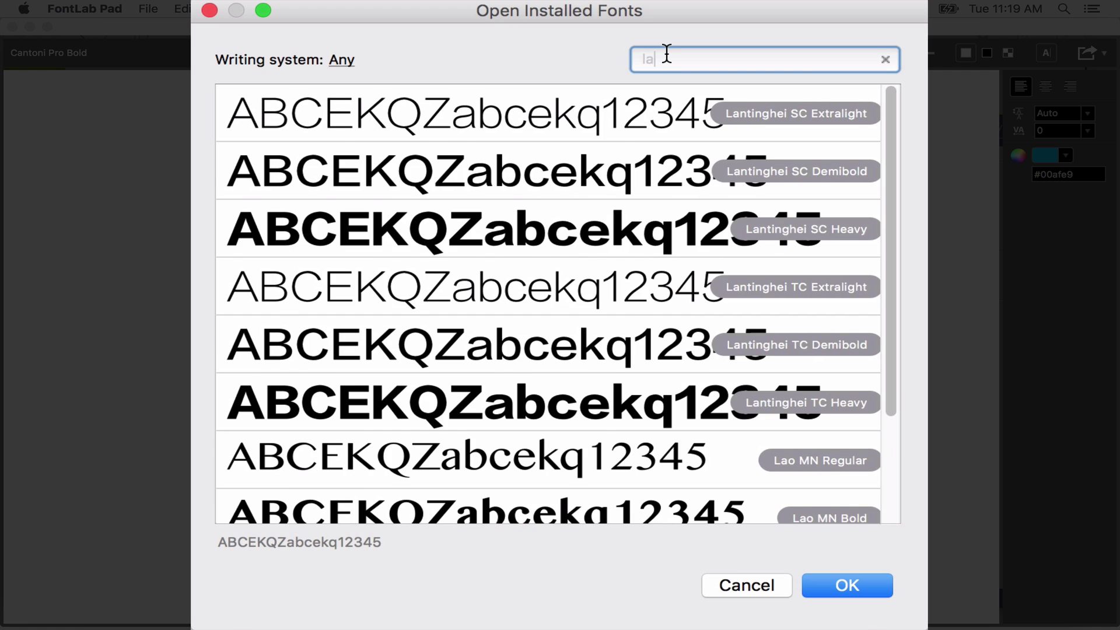
{"action": "type", "text": "v"}
{"action": "left_click", "coordinate": [653, 113]}
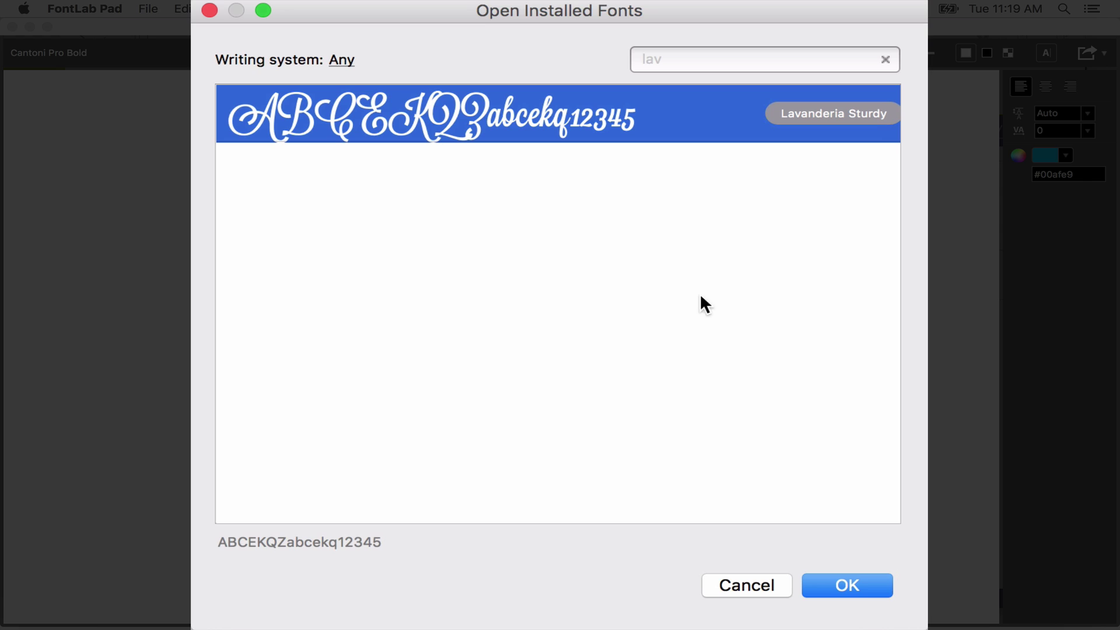
{"action": "left_click", "coordinate": [847, 585]}
Step: Type 'Clever Someday', correcting the stray letters along the way
{"action": "type", "text": "Cle"}
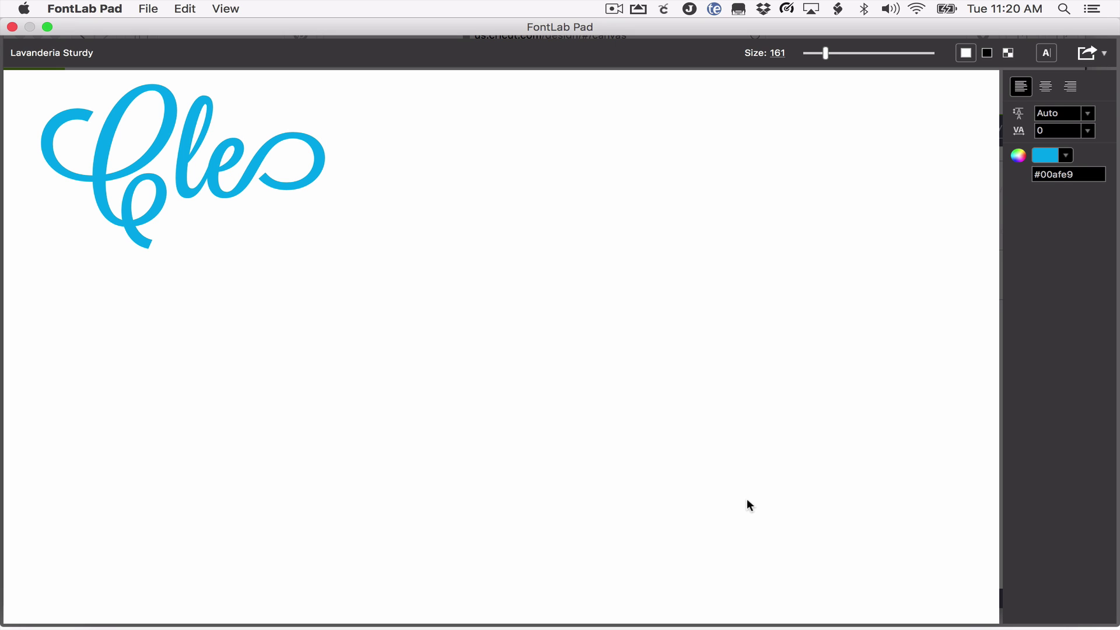
{"action": "type", "text": "vers"}
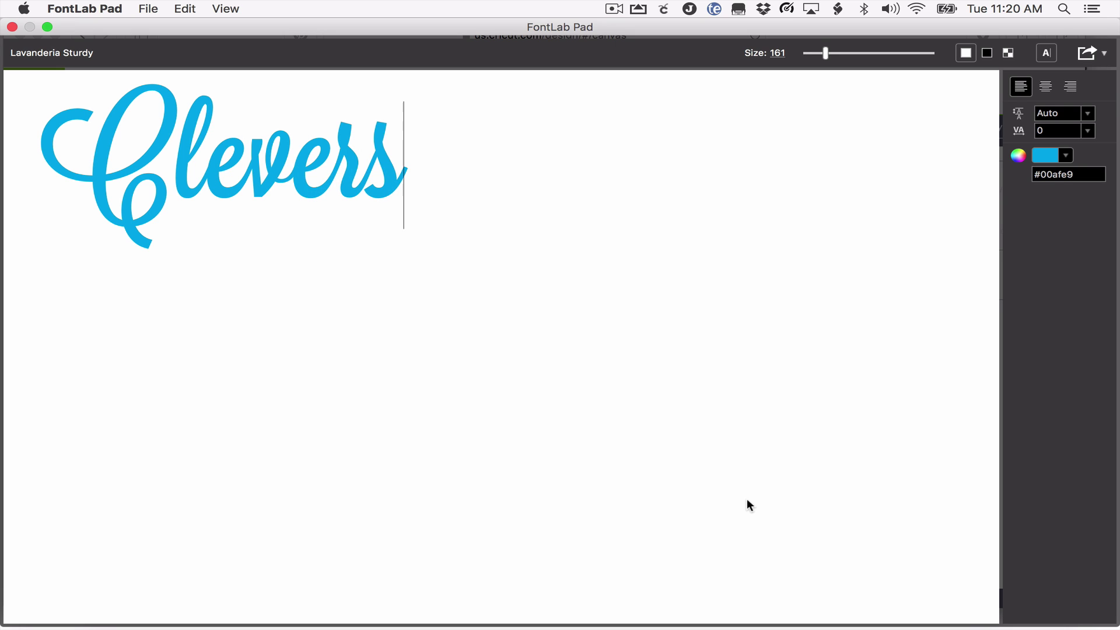
{"action": "key", "text": "BackSpace"}
{"action": "type", "text": "Som"}
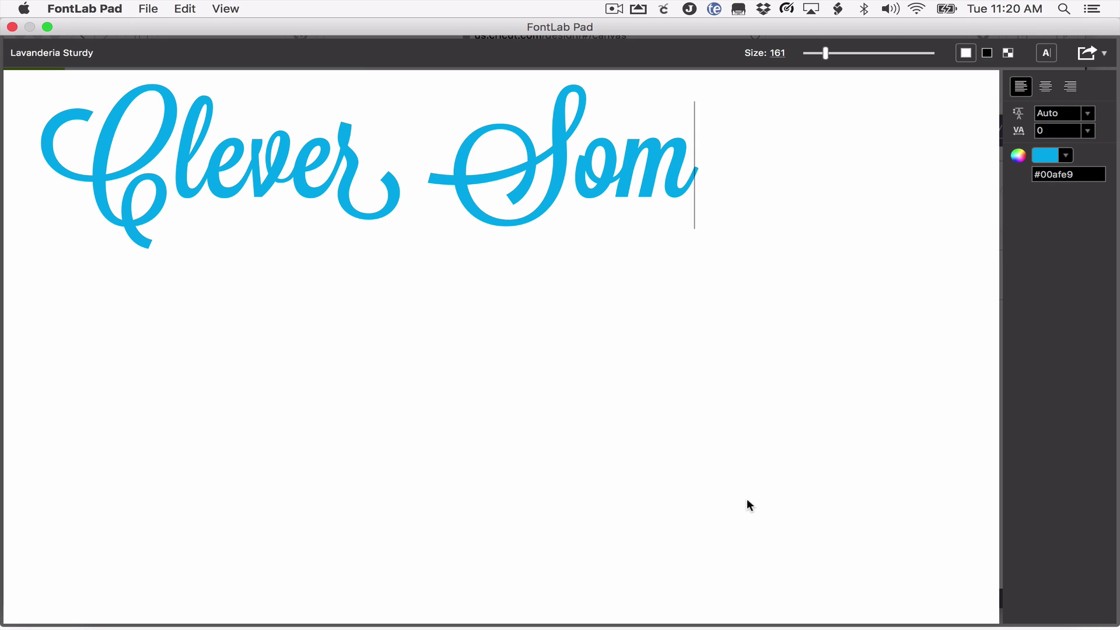
{"action": "type", "text": "eday"}
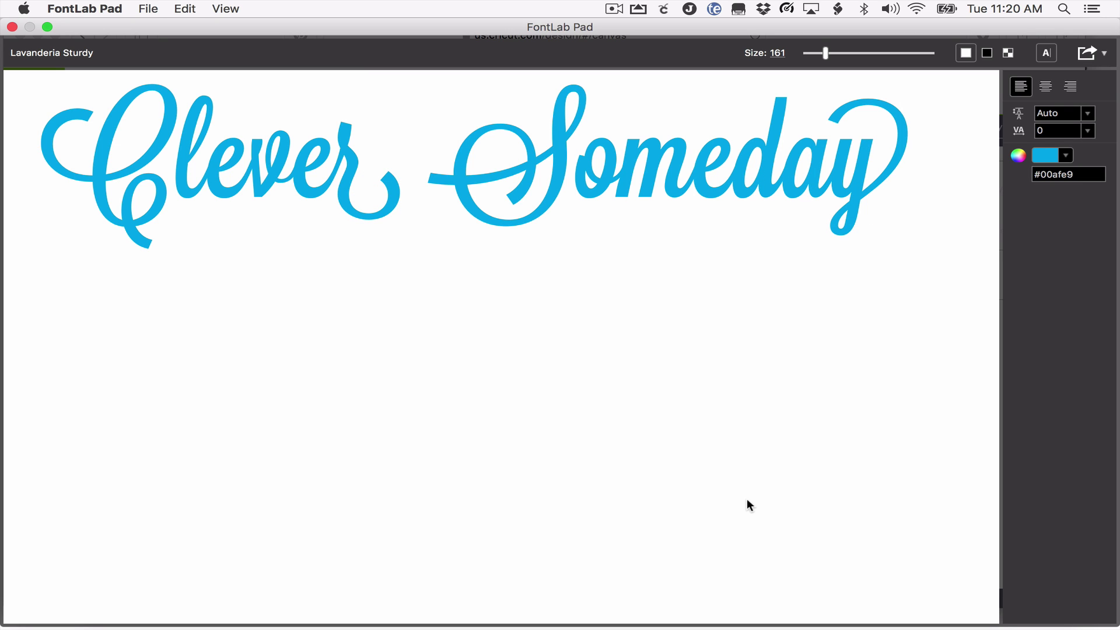
{"action": "key", "text": "BackSpace"}
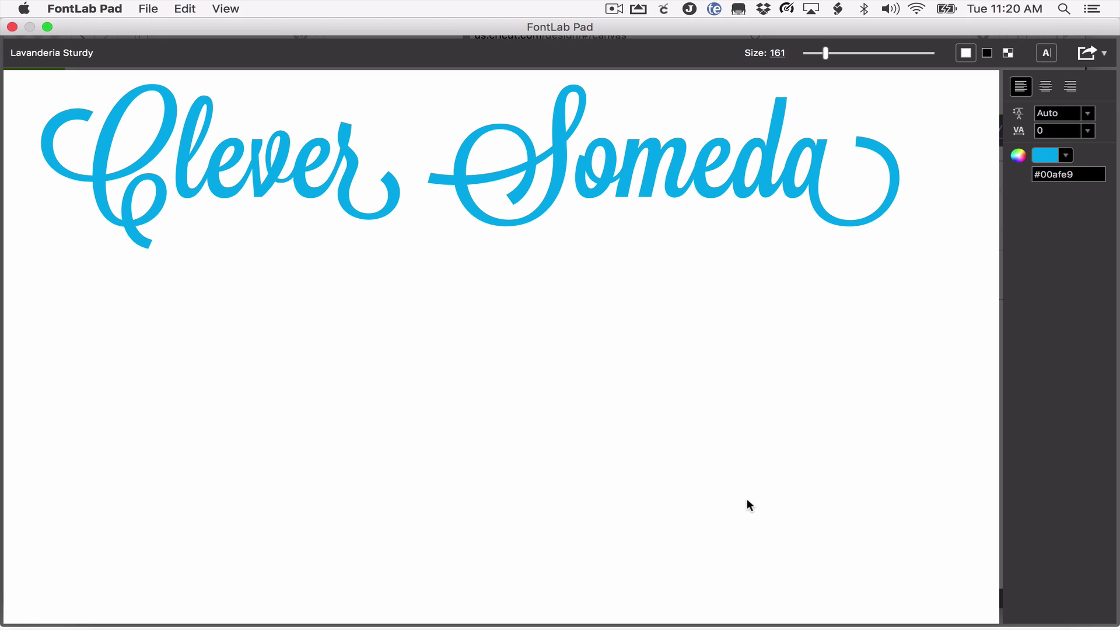
{"action": "type", "text": "y"}
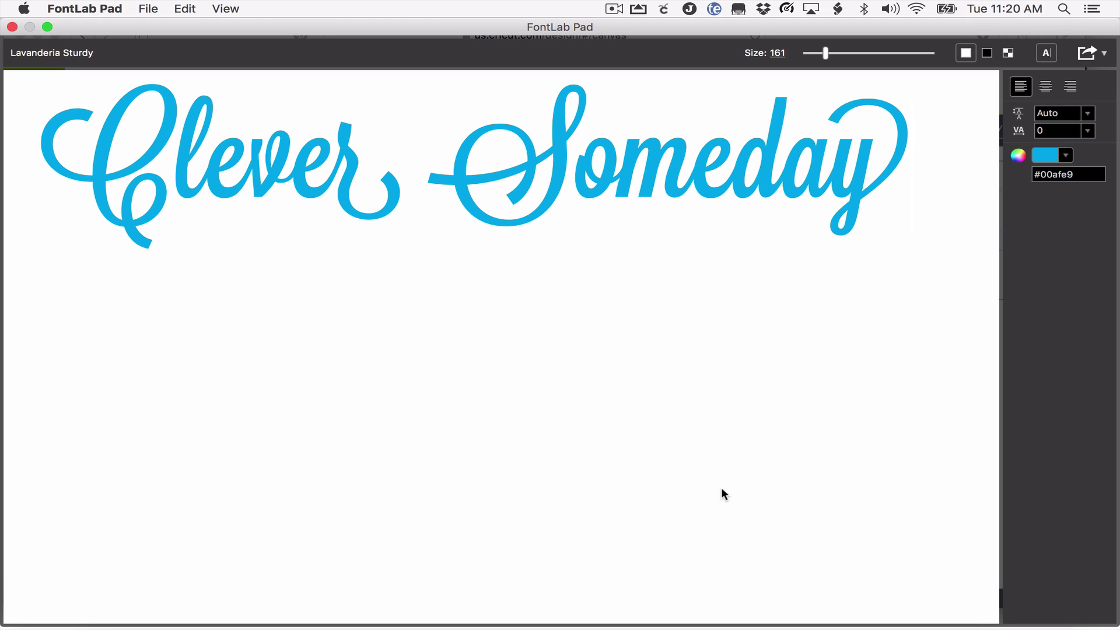
{"action": "key", "text": "BackSpace"}
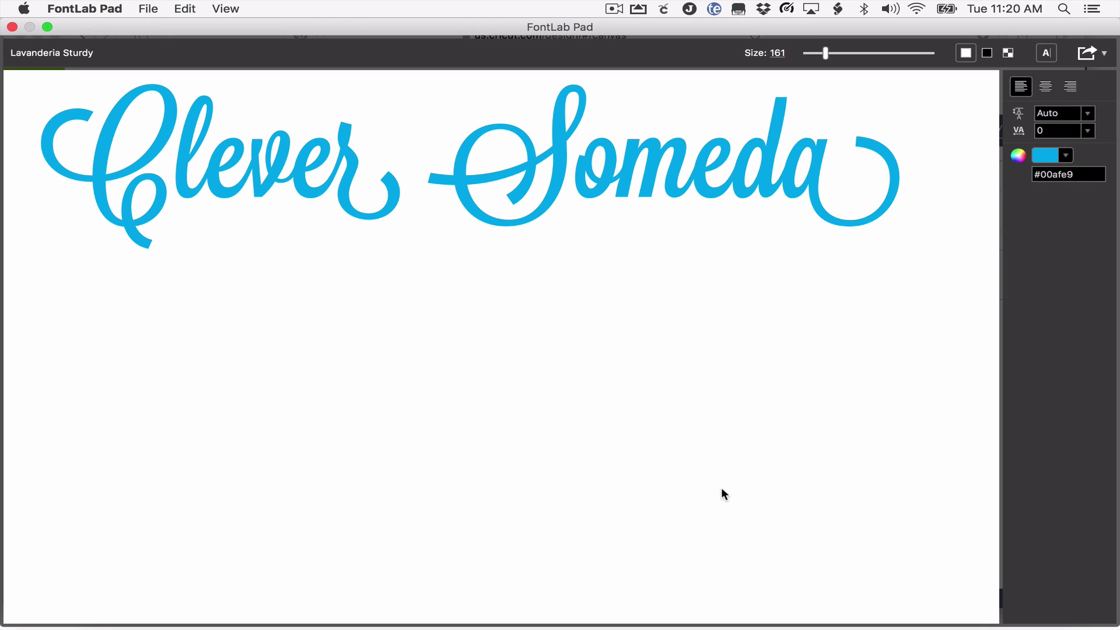
{"action": "type", "text": "y"}
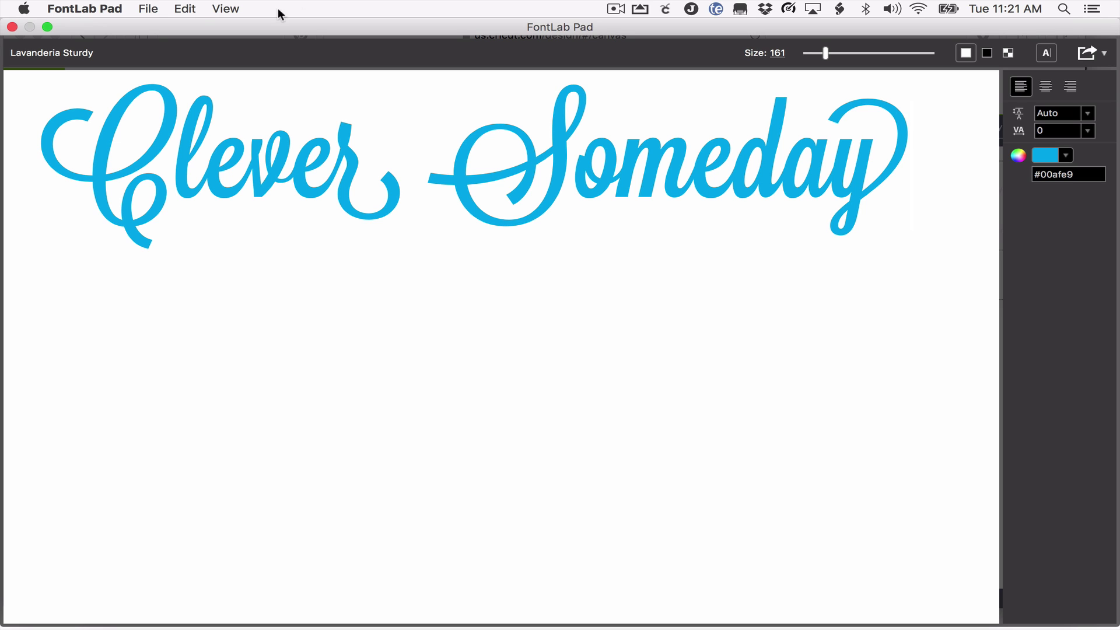
Step: Switch the text to the installed Cantoni Pro Bold font, filtered by 'can'
{"action": "left_click", "coordinate": [148, 8]}
{"action": "left_click", "coordinate": [156, 40]}
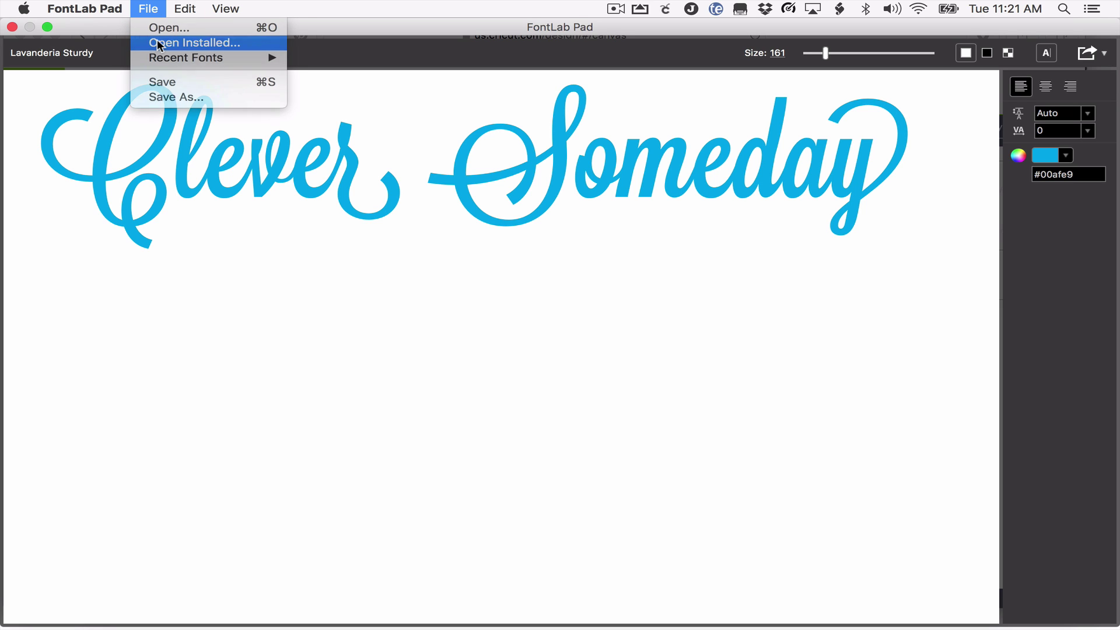
{"action": "left_click", "coordinate": [615, 158]}
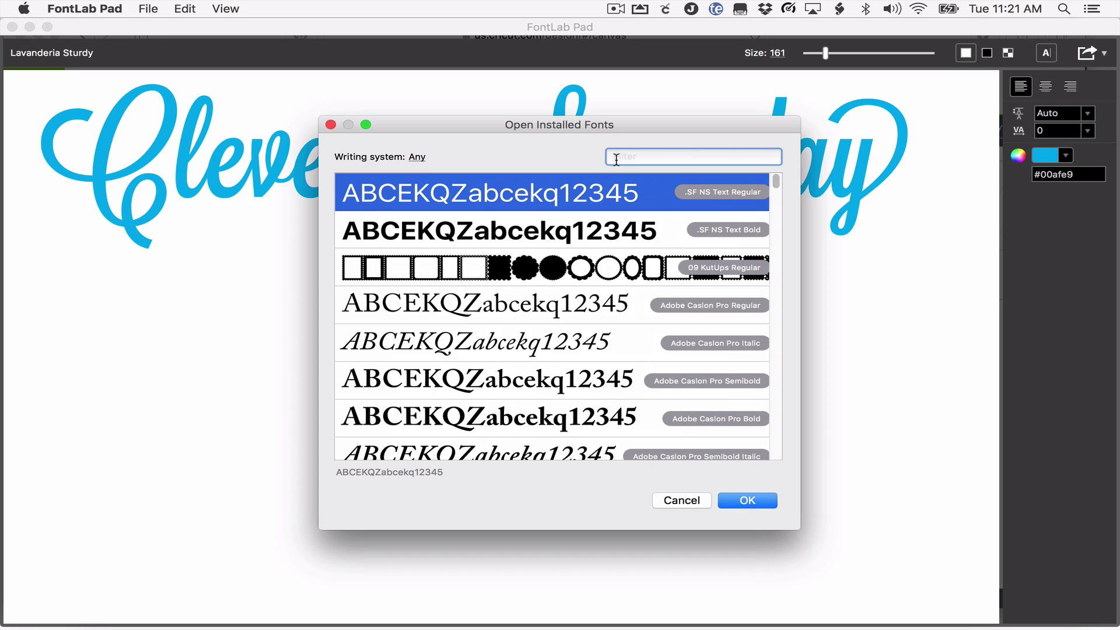
{"action": "type", "text": "can"}
{"action": "left_click", "coordinate": [637, 233]}
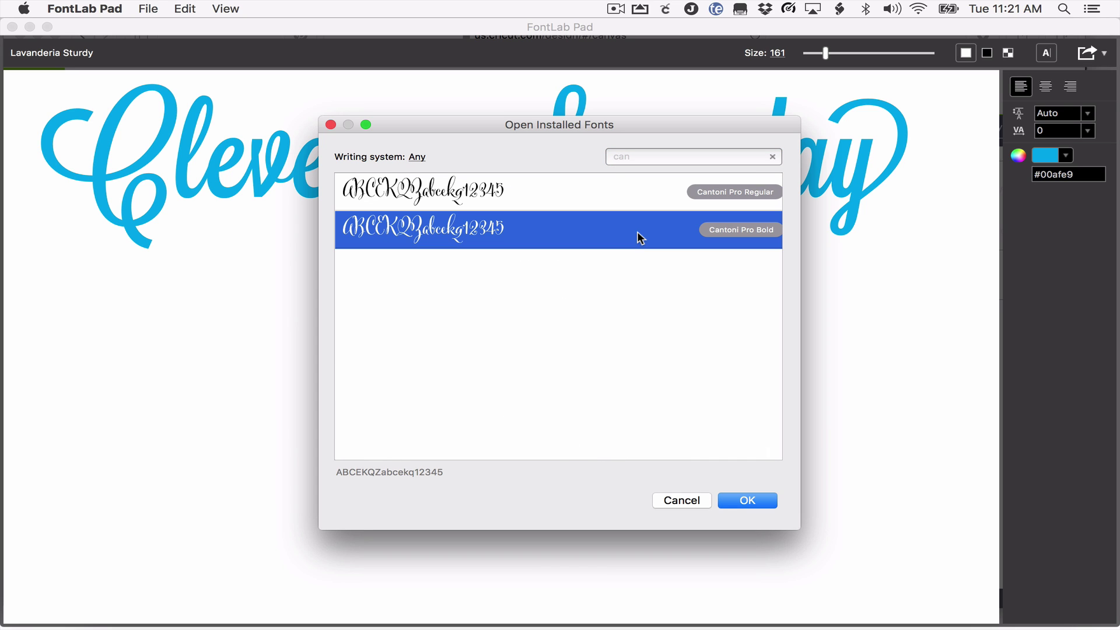
{"action": "left_click", "coordinate": [748, 499]}
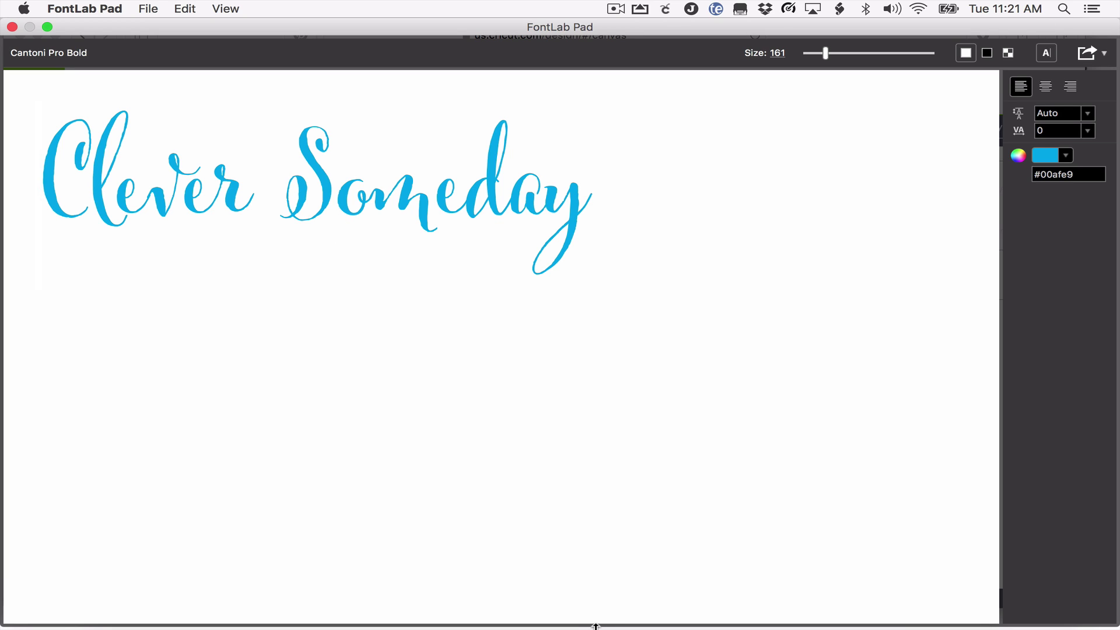
Step: Check Cantoni Pro Bold's decorative S glyphs in Font Book, then return to FontLab Pad
{"action": "mouse_move", "coordinate": [605, 622]}
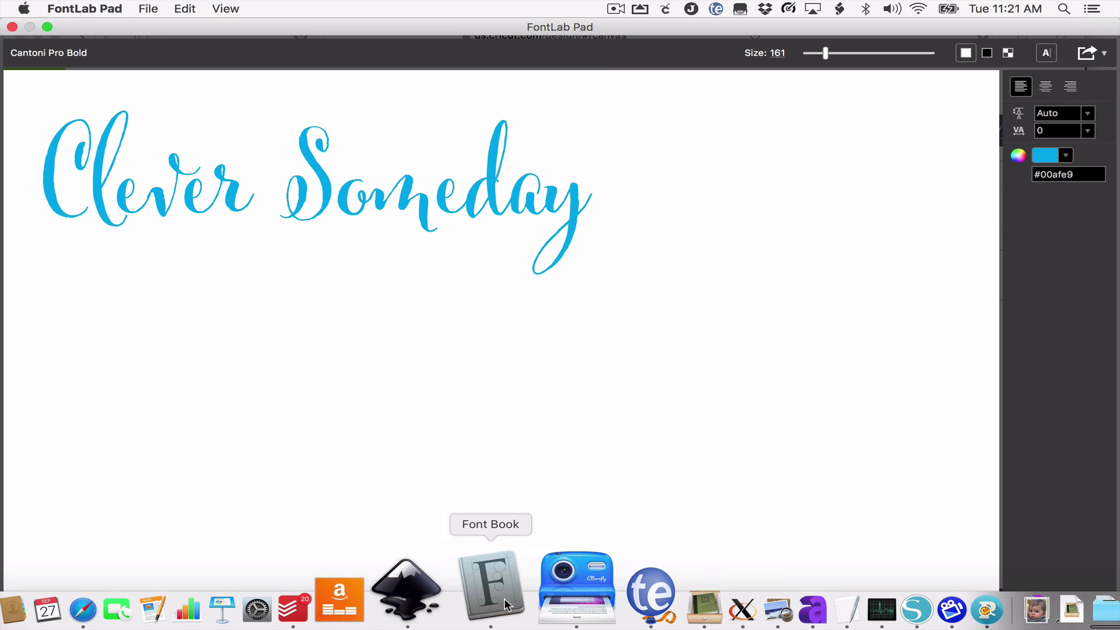
{"action": "left_click", "coordinate": [504, 604]}
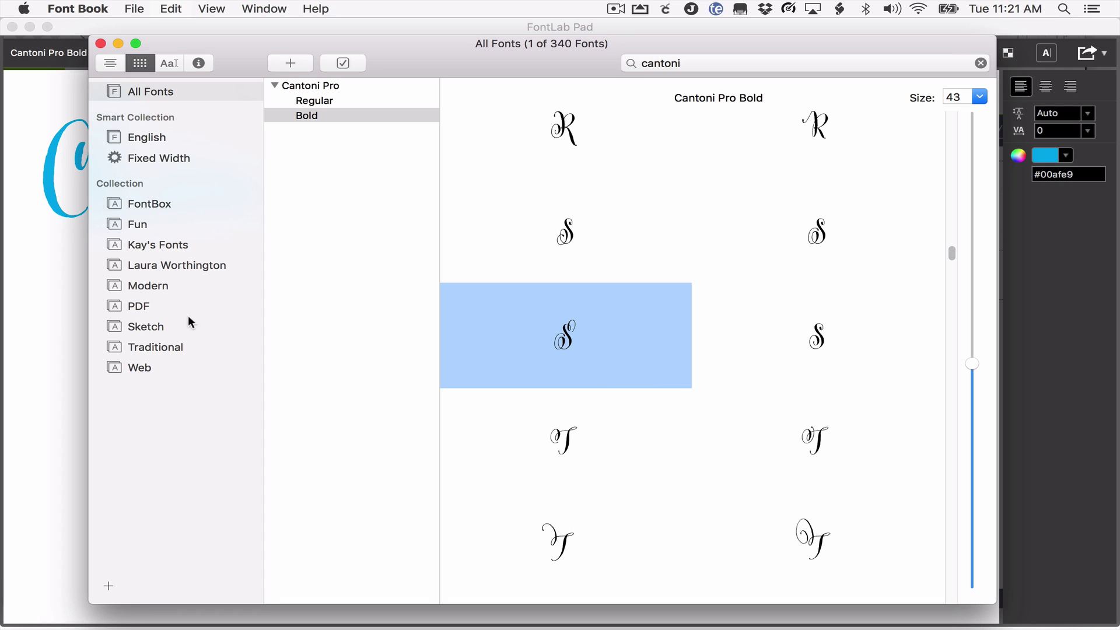
{"action": "left_click", "coordinate": [79, 327]}
Step: Paste the swash S after the plain S in Someday and delete the plain one
{"action": "left_click", "coordinate": [335, 201]}
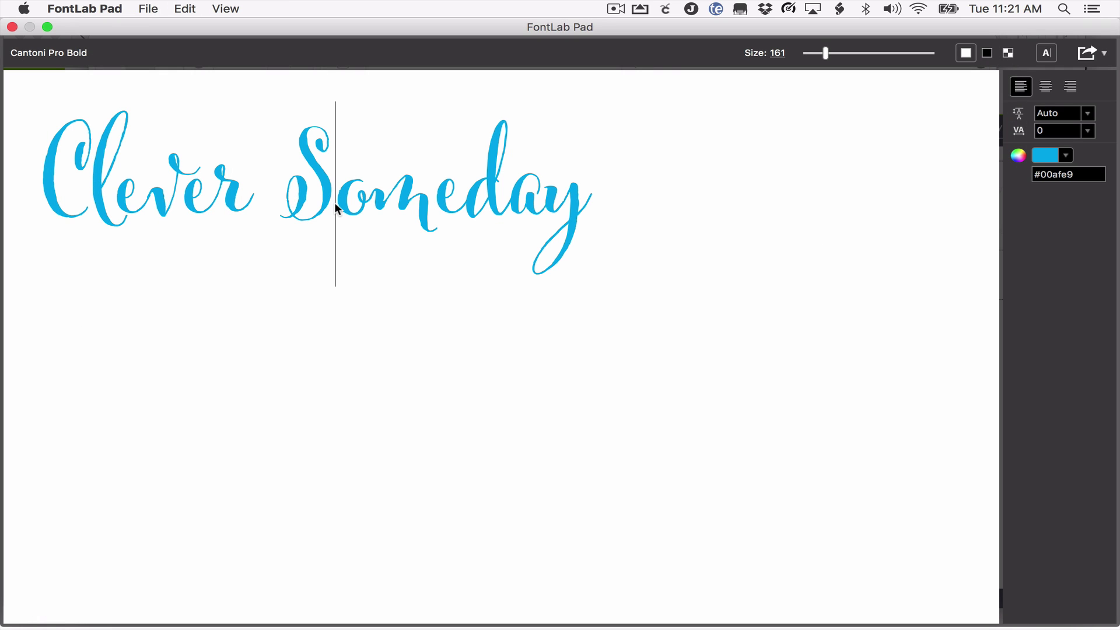
{"action": "key", "text": "super+v"}
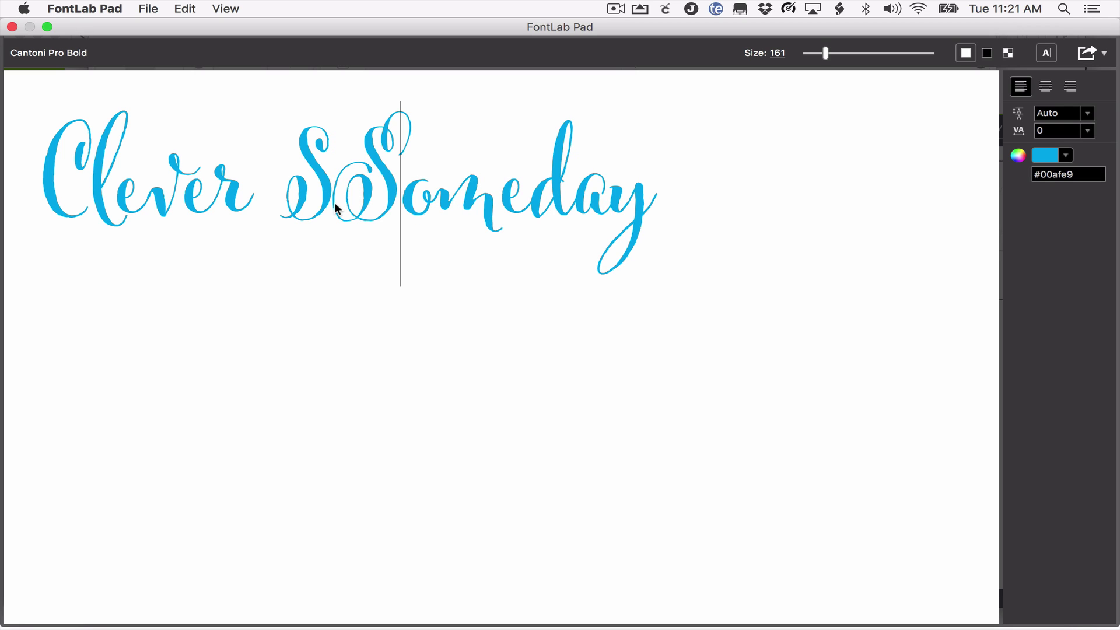
{"action": "key", "text": "BackSpace"}
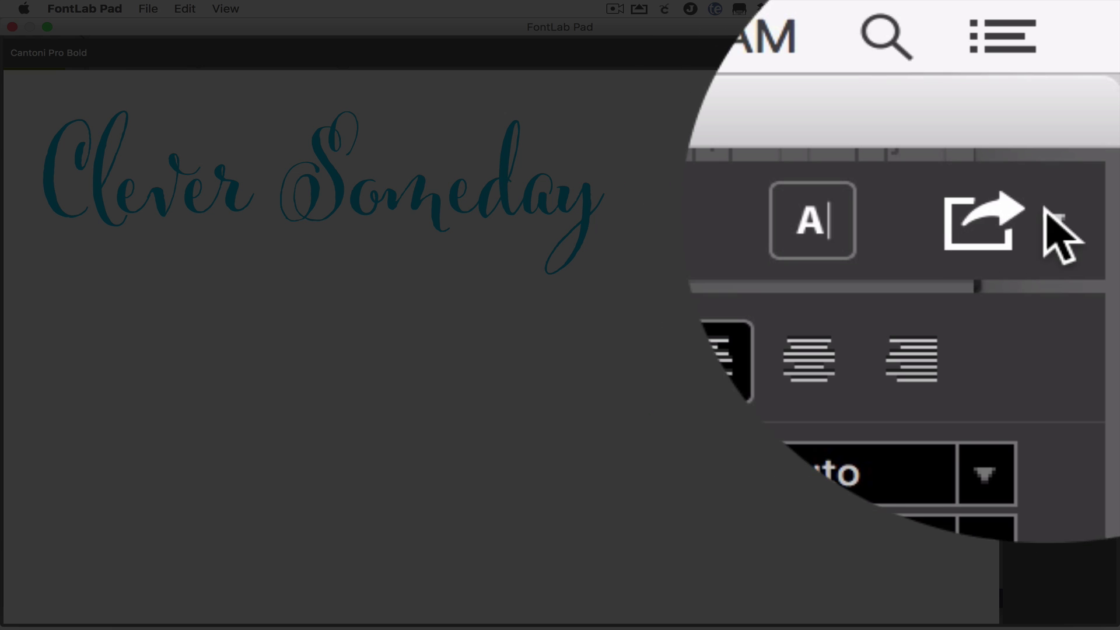
Step: Save the lettering as an SVG File (*.svg) on the Desktop via Save As
{"action": "left_click", "coordinate": [1054, 221]}
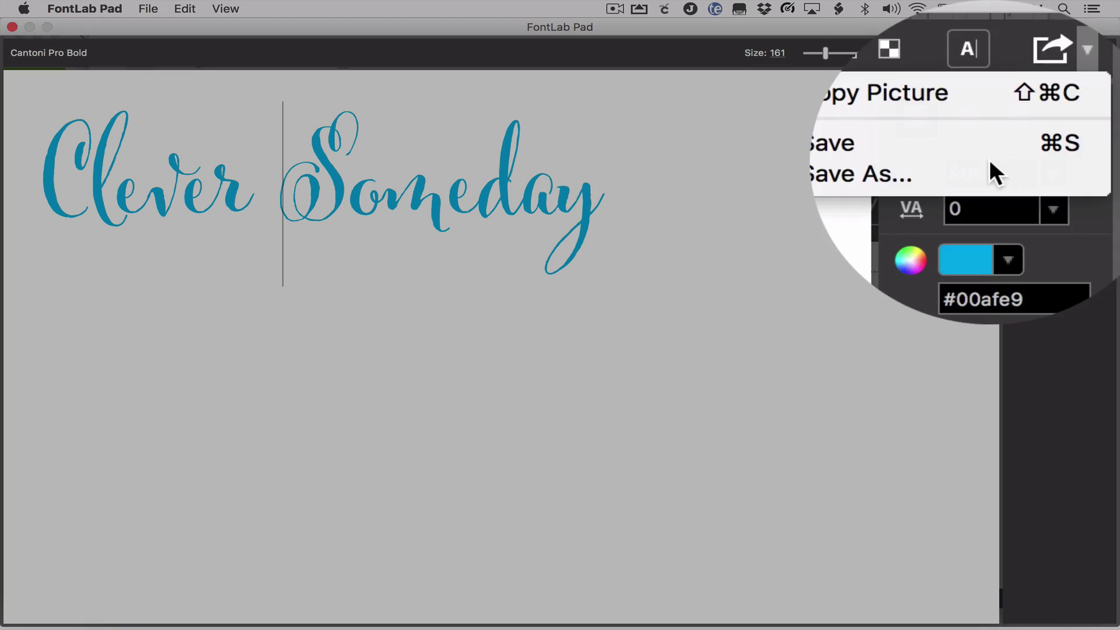
{"action": "left_click", "coordinate": [991, 169]}
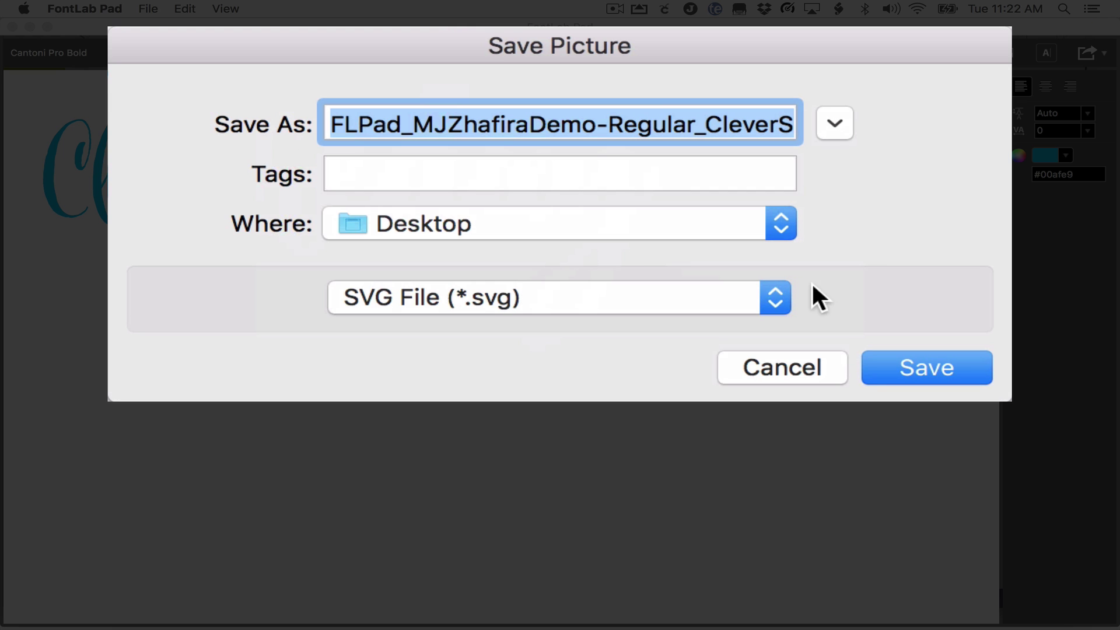
{"action": "left_click", "coordinate": [779, 294]}
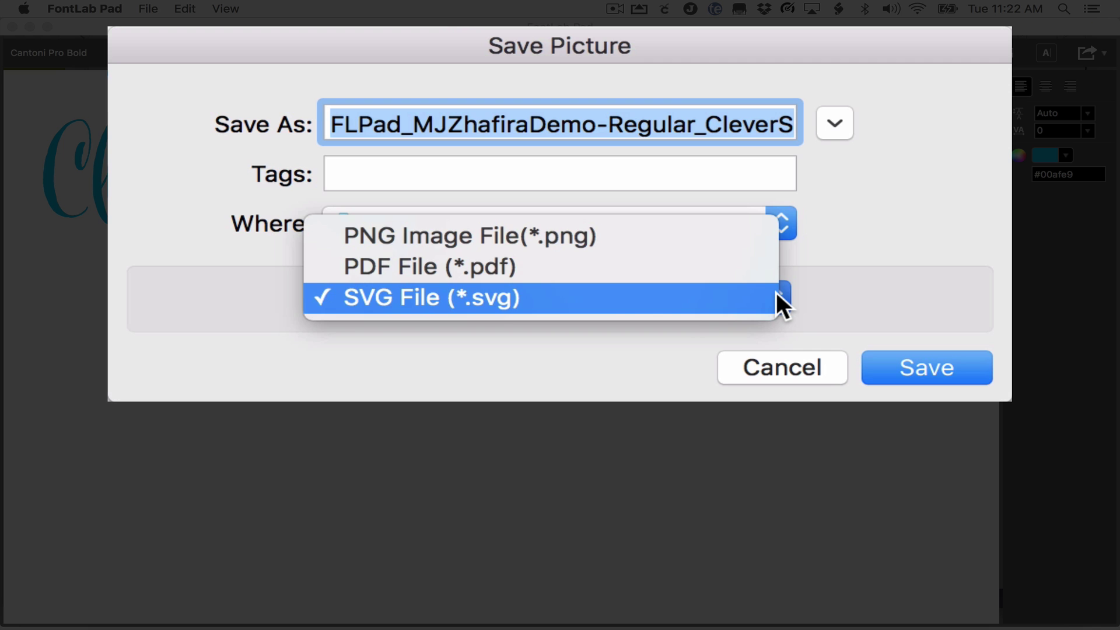
{"action": "left_click", "coordinate": [776, 292]}
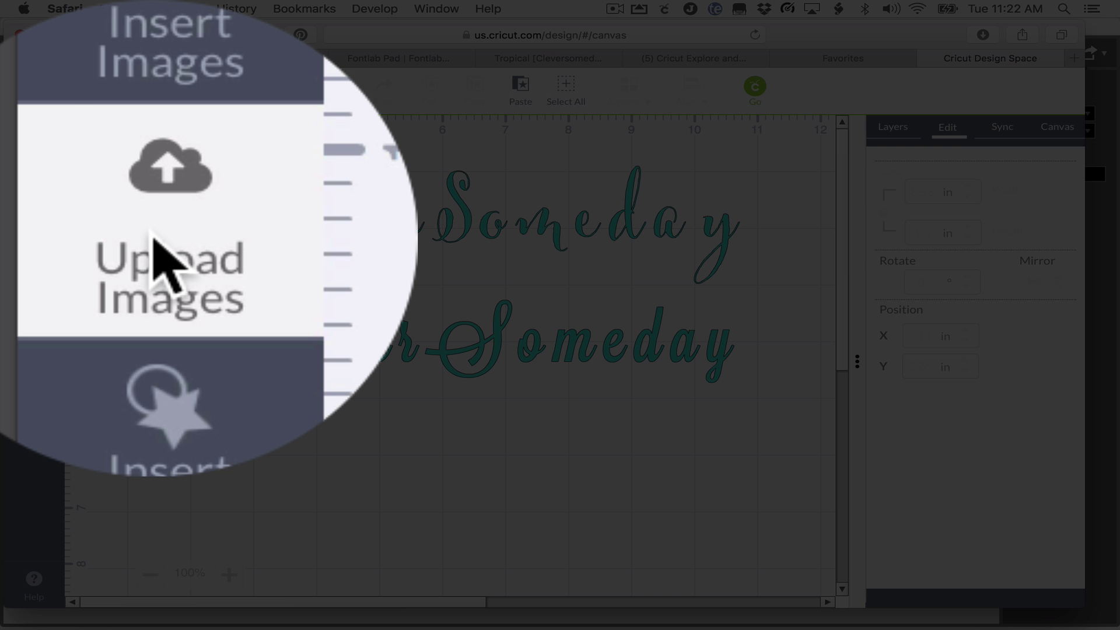
Step: Upload the FLPad Clever Someday SVG from the Desktop and insert it onto the canvas
{"action": "left_click", "coordinate": [31, 188]}
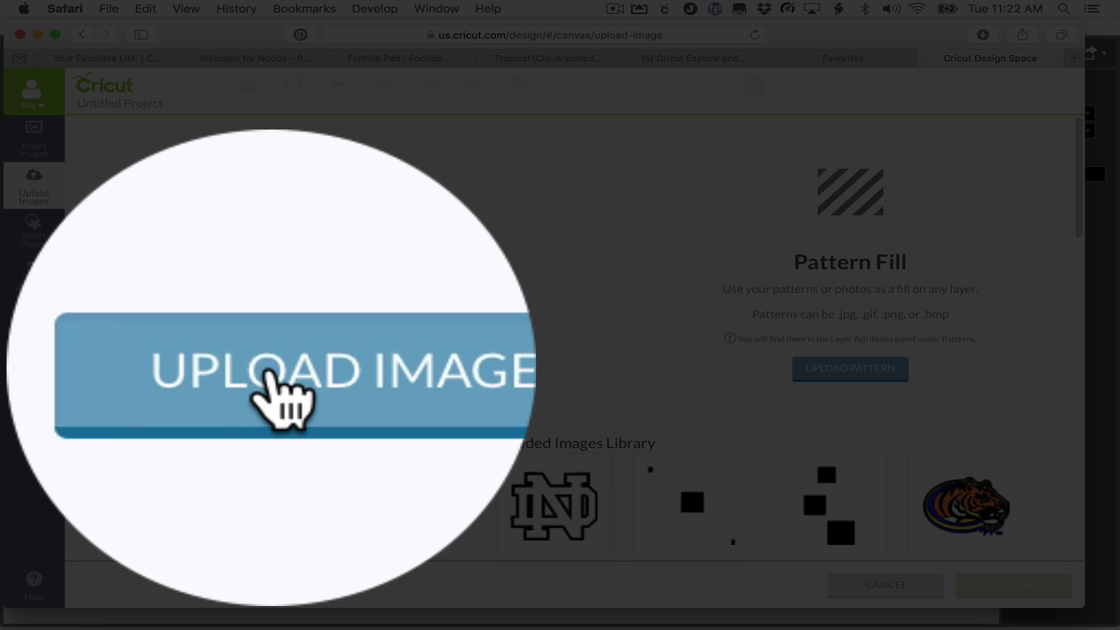
{"action": "left_click", "coordinate": [271, 368]}
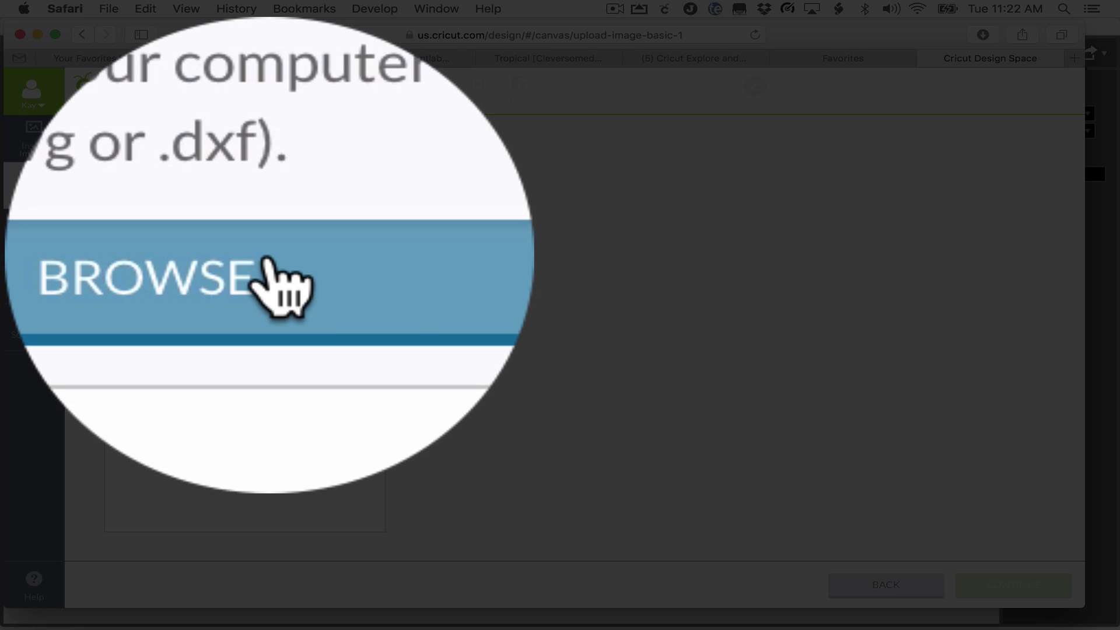
{"action": "left_click", "coordinate": [270, 256]}
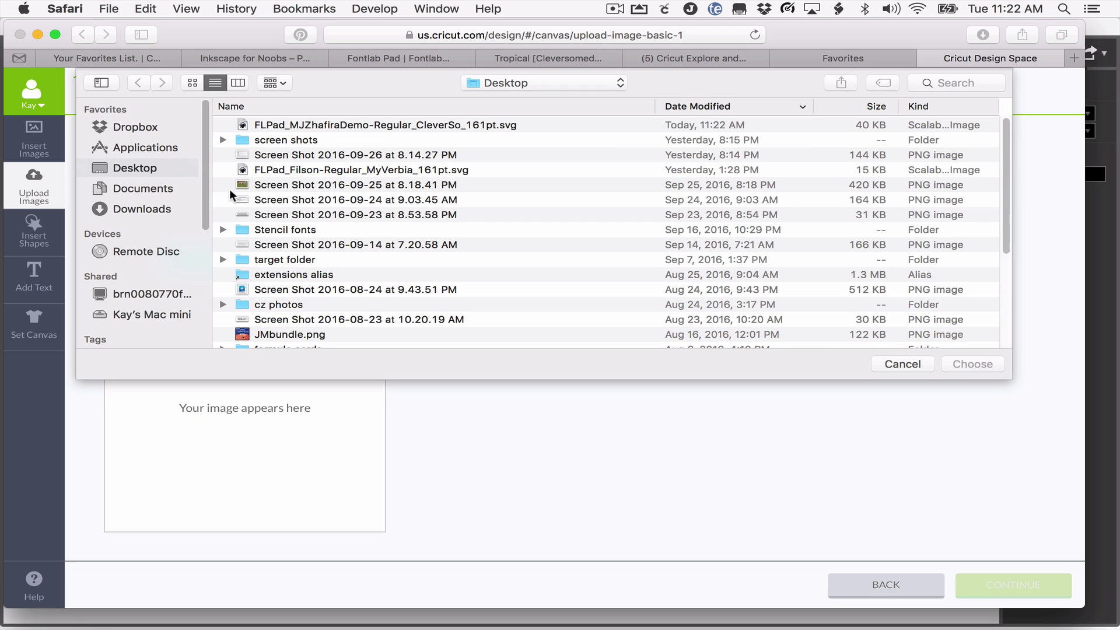
{"action": "left_click", "coordinate": [337, 124]}
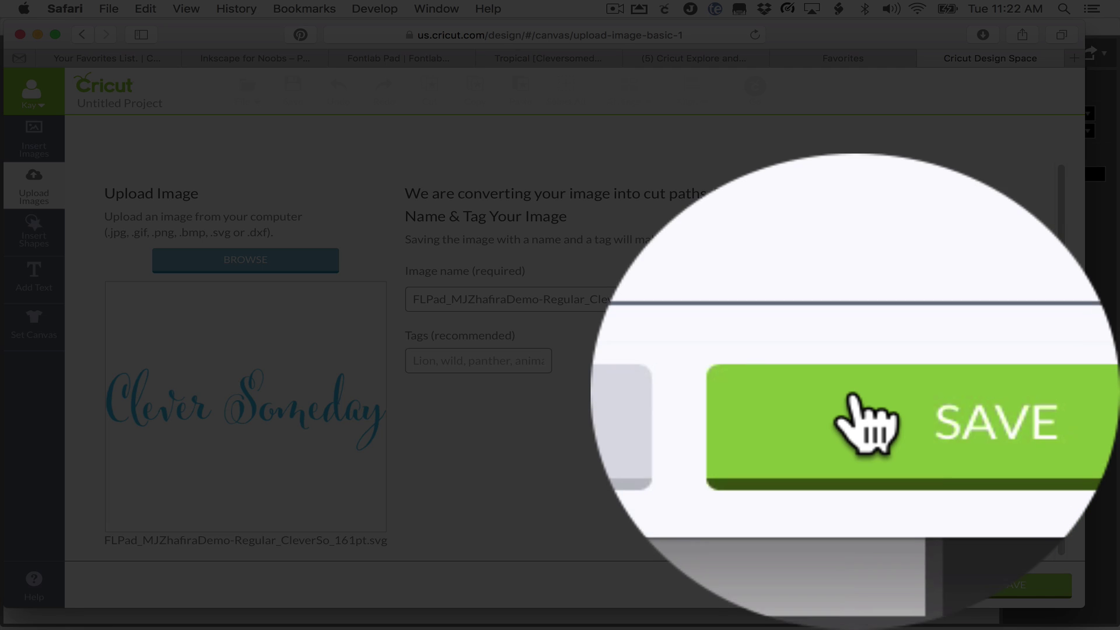
{"action": "left_click", "coordinate": [991, 585]}
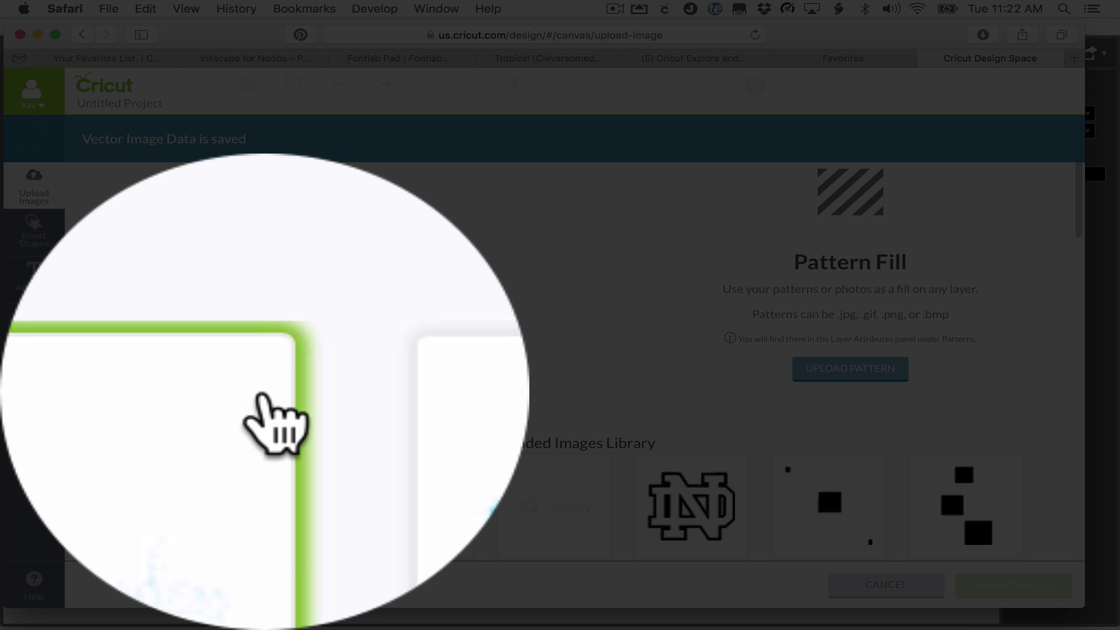
{"action": "left_click", "coordinate": [190, 495]}
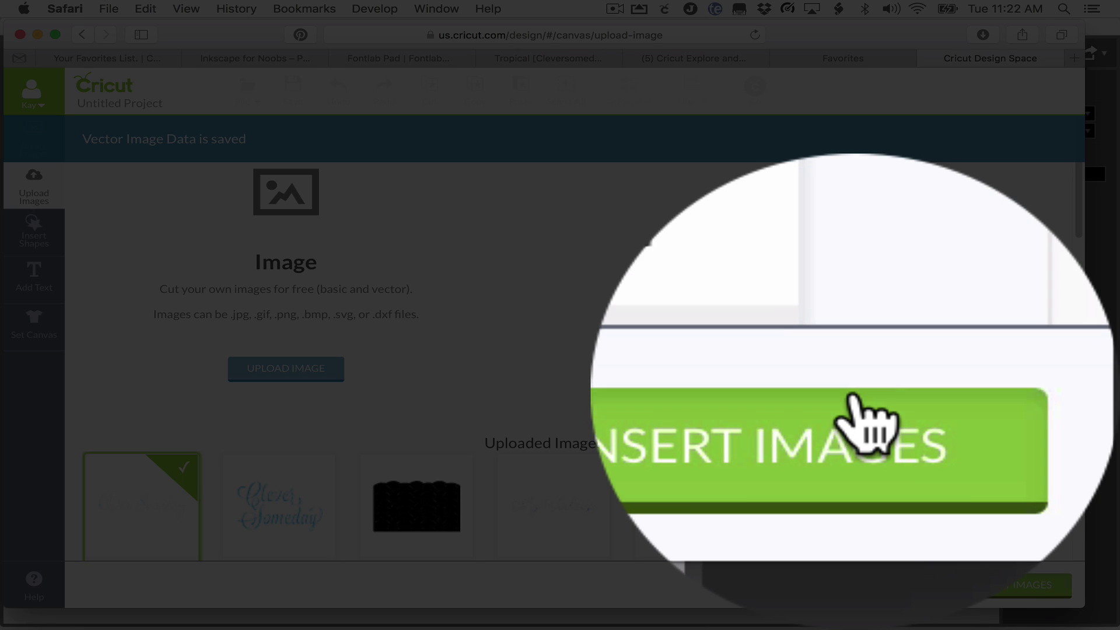
{"action": "left_click", "coordinate": [1030, 585]}
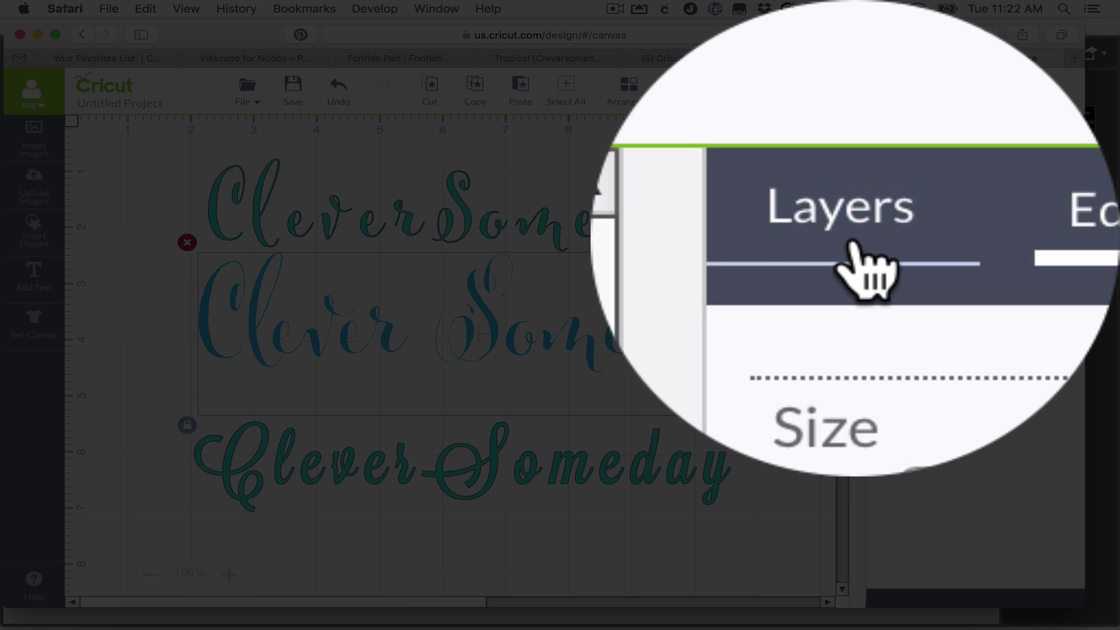
Step: Weld the uploaded image's letter layers into a single Welded Image layer
{"action": "left_click", "coordinate": [889, 125]}
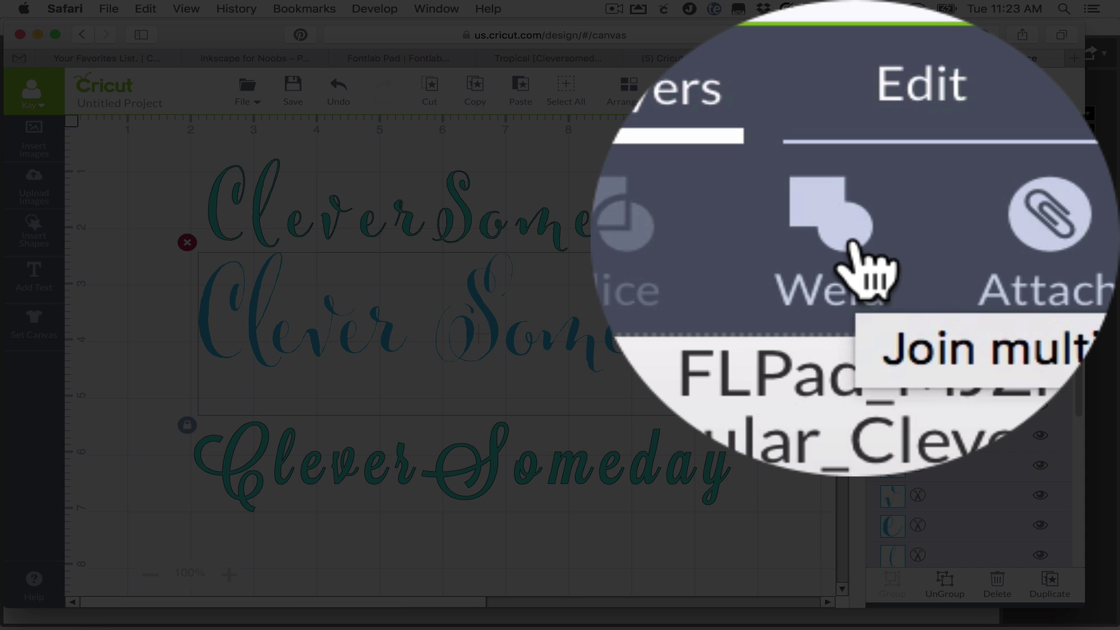
{"action": "left_click", "coordinate": [933, 160]}
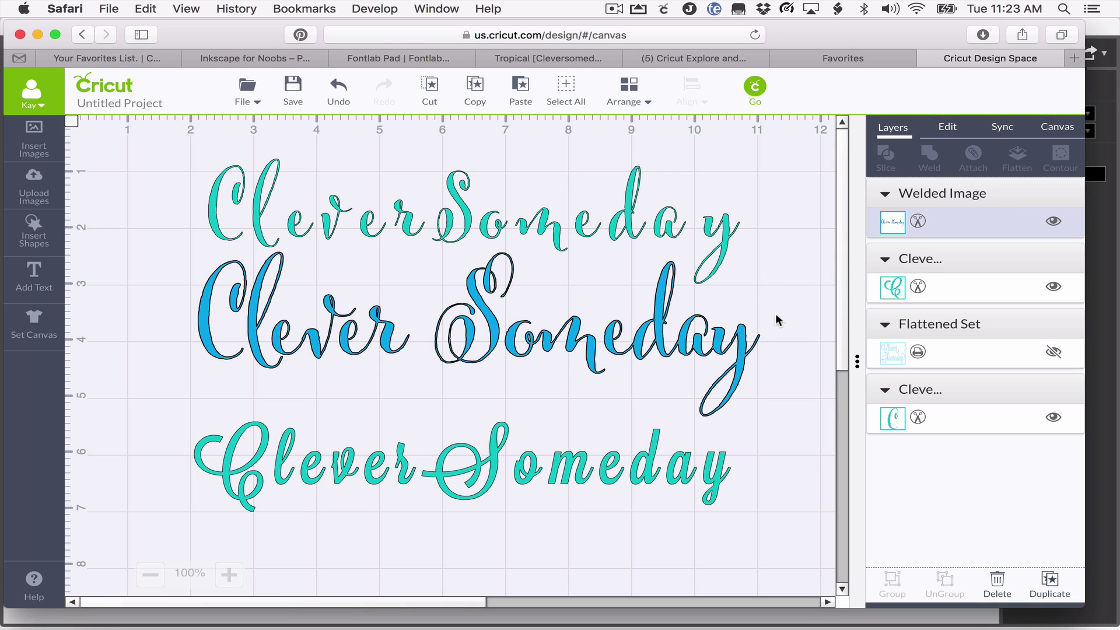
Step: Unhide the Flattened Set two-line Clever Someday and undo the welded design's last move
{"action": "left_click", "coordinate": [1053, 352]}
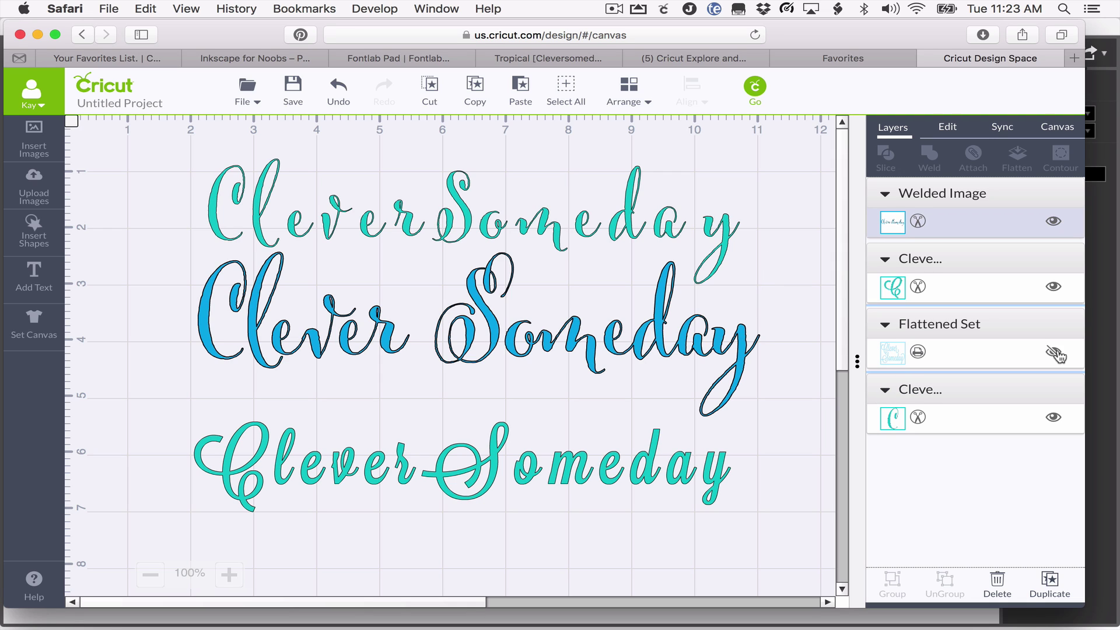
{"action": "left_click", "coordinate": [1018, 364]}
{"action": "key", "text": "super+z"}
Step: Drag the four Clever Someday designs into separate rows down the canvas
{"action": "left_click_drag", "start_coordinate": [645, 452], "coordinate": [652, 324]}
{"action": "left_click_drag", "start_coordinate": [548, 443], "coordinate": [583, 521]}
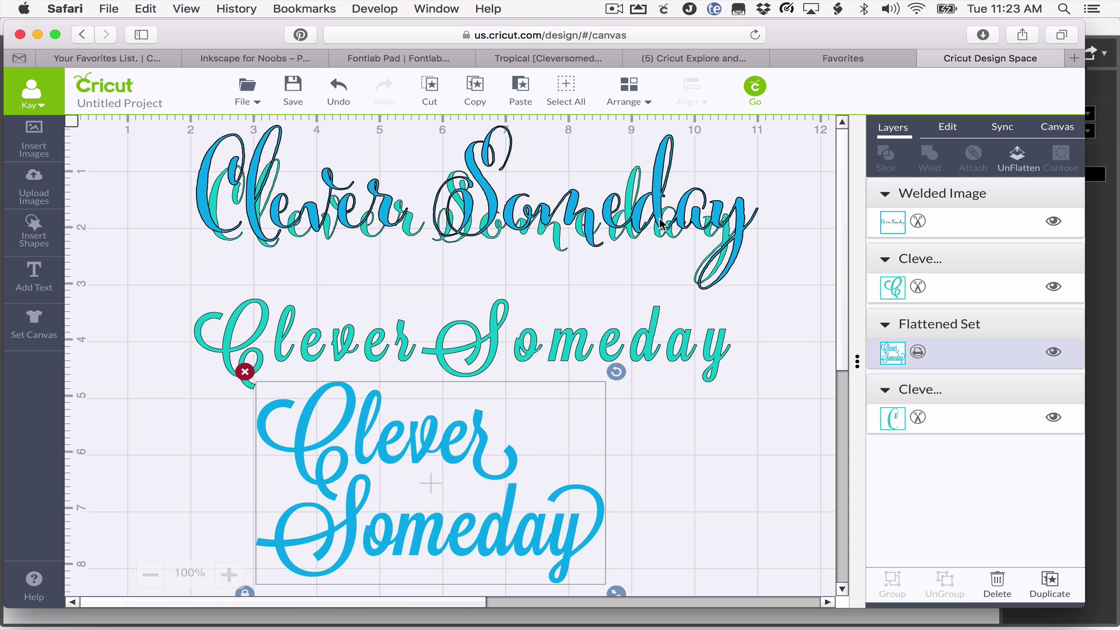
{"action": "left_click_drag", "start_coordinate": [663, 224], "coordinate": [667, 186]}
{"action": "left_click_drag", "start_coordinate": [642, 238], "coordinate": [639, 329]}
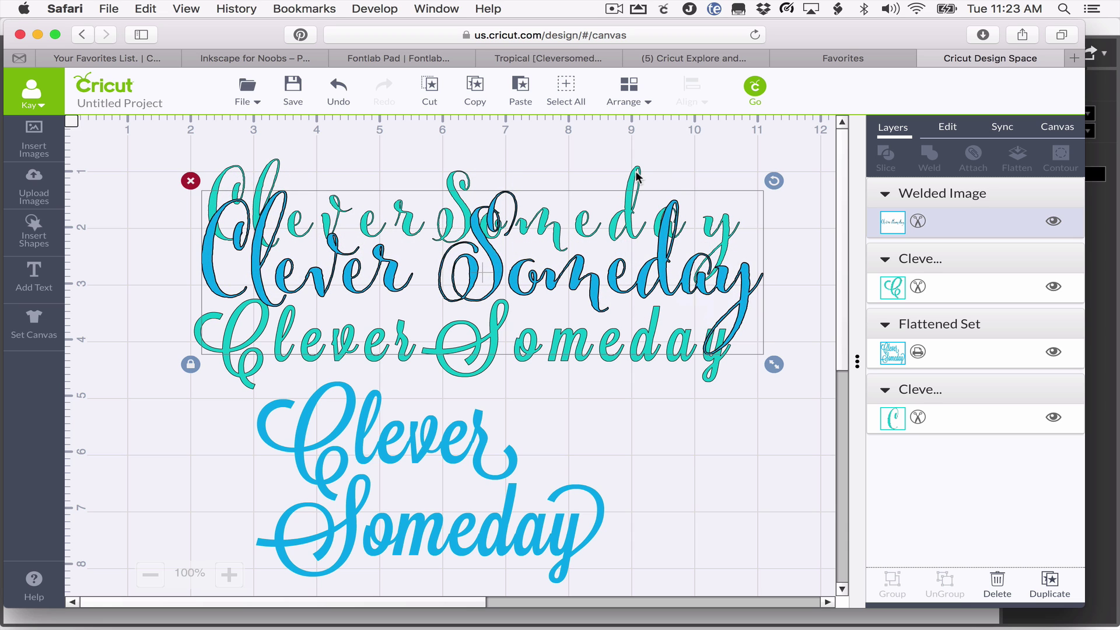
{"action": "left_click_drag", "start_coordinate": [635, 178], "coordinate": [628, 132]}
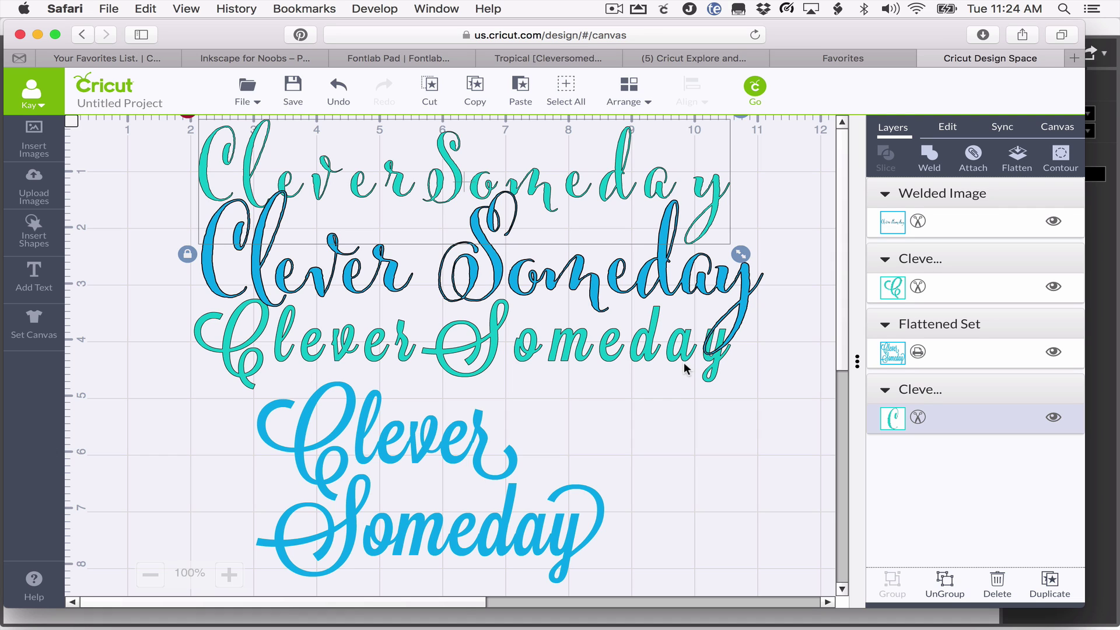
Step: Delete the old Clever Someday text from the pad
{"action": "key", "text": "super+Tab"}
{"action": "key", "text": "BackSpace"}
{"action": "key", "text": "BackSpace"}
{"action": "key", "text": "BackSpace"}
{"action": "key", "text": "BackSpace"}
{"action": "key", "text": "BackSpace"}
{"action": "key", "text": "BackSpace"}
{"action": "key", "text": "BackSpace"}
{"action": "key", "text": "BackSpace"}
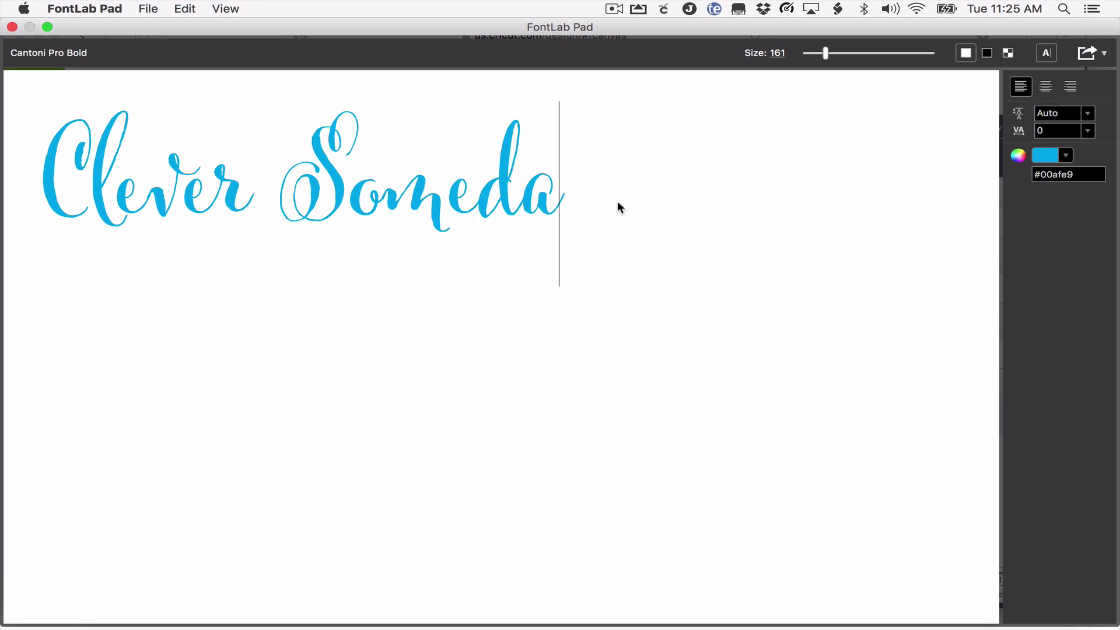
{"action": "key", "text": "BackSpace"}
{"action": "key", "text": "BackSpace"}
{"action": "key", "text": "BackSpace"}
{"action": "key", "text": "BackSpace"}
{"action": "key", "text": "BackSpace"}
{"action": "key", "text": "BackSpace"}
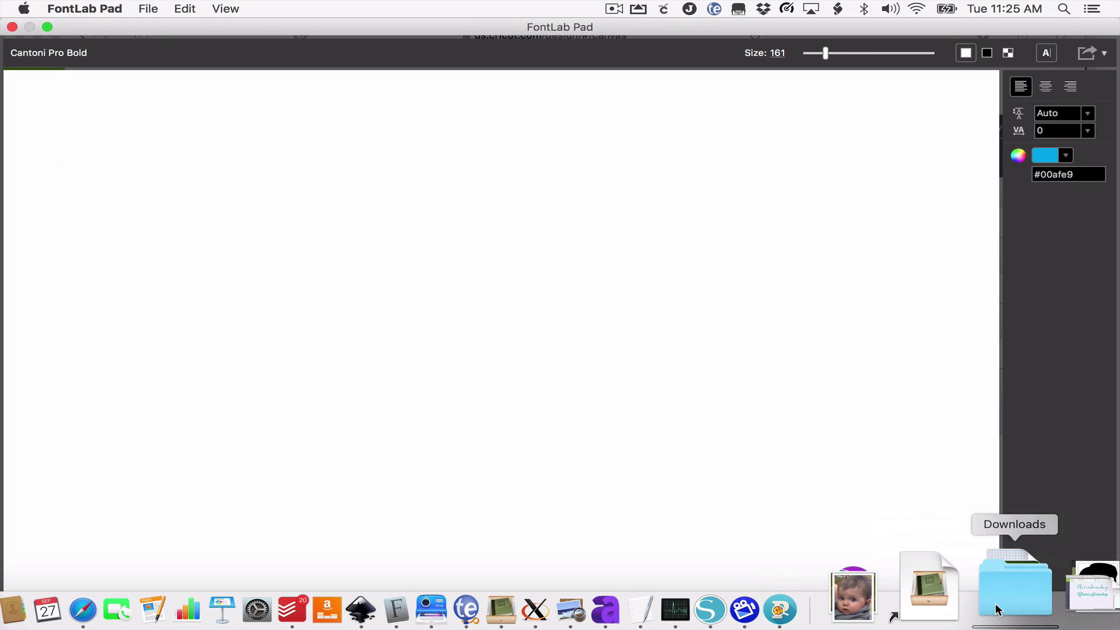
Step: Load MJF Zhafira Demo.ttf from Downloads onto the pad, then close Finder
{"action": "left_click", "coordinate": [994, 609]}
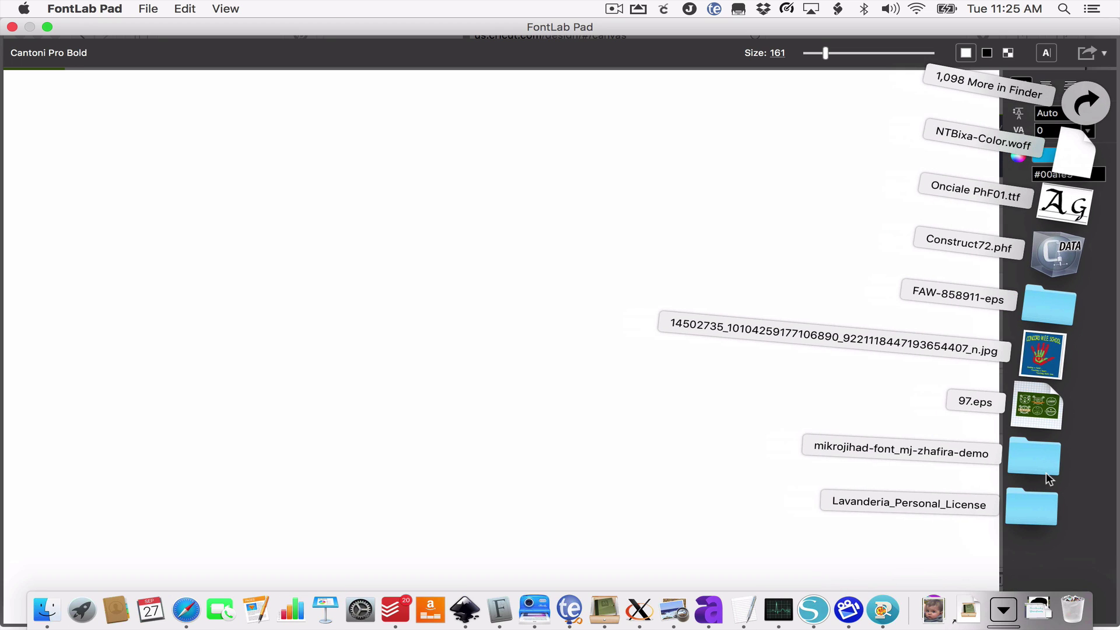
{"action": "left_click", "coordinate": [1044, 471]}
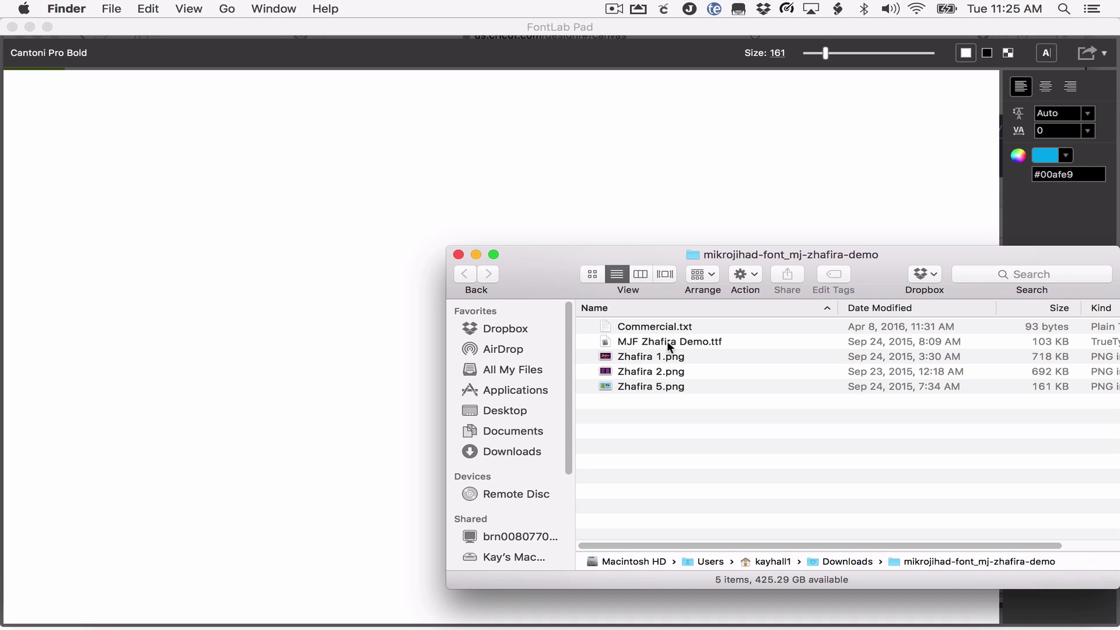
{"action": "left_click_drag", "start_coordinate": [667, 340], "coordinate": [315, 287]}
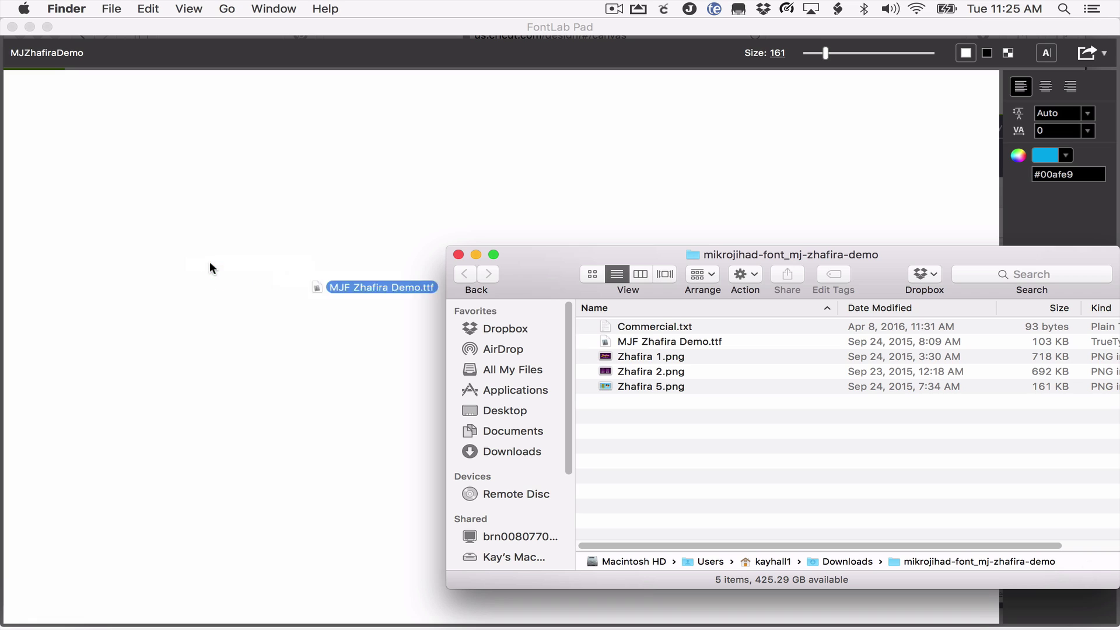
{"action": "left_click", "coordinate": [458, 255]}
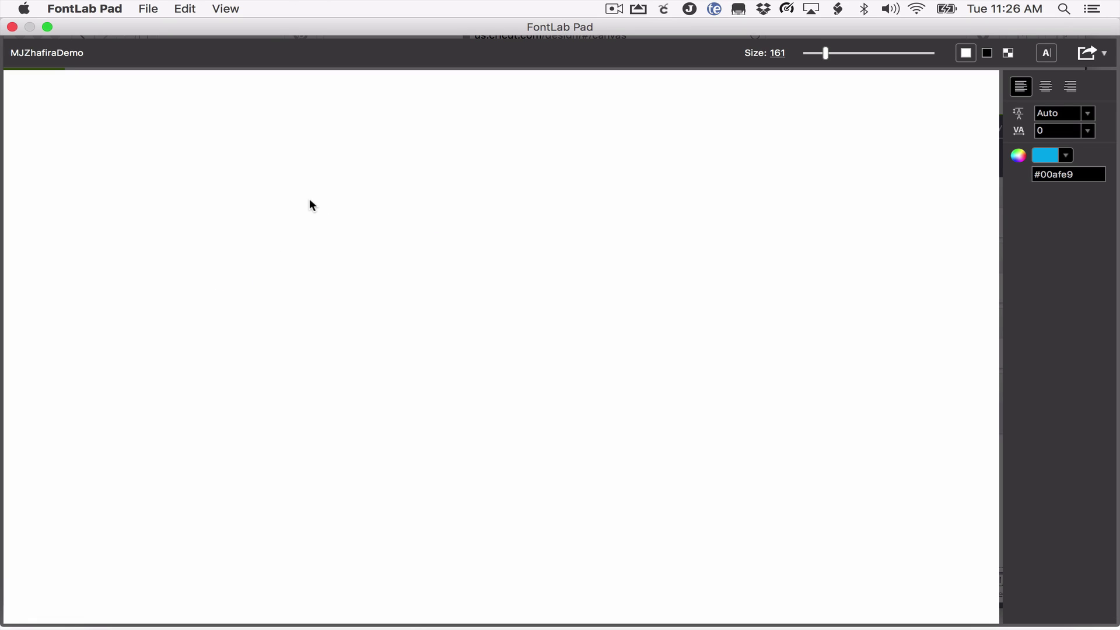
Step: Type 'Clever Someday' in MJZhafiraDemo and delete the trailing space
{"action": "type", "text": "Cle"}
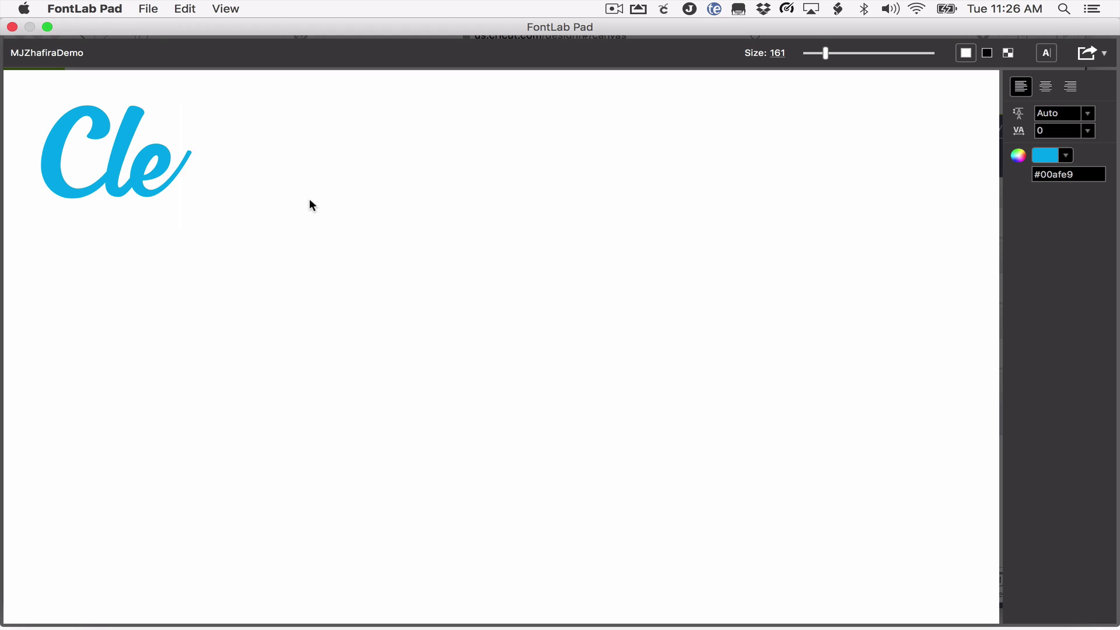
{"action": "type", "text": "ver So"}
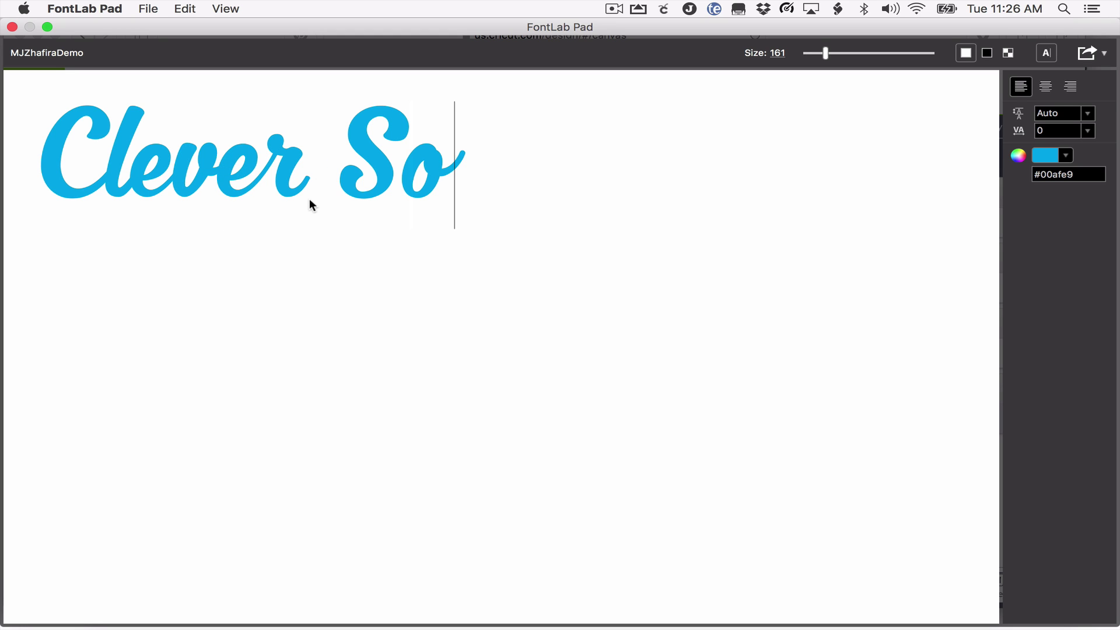
{"action": "type", "text": "meday"}
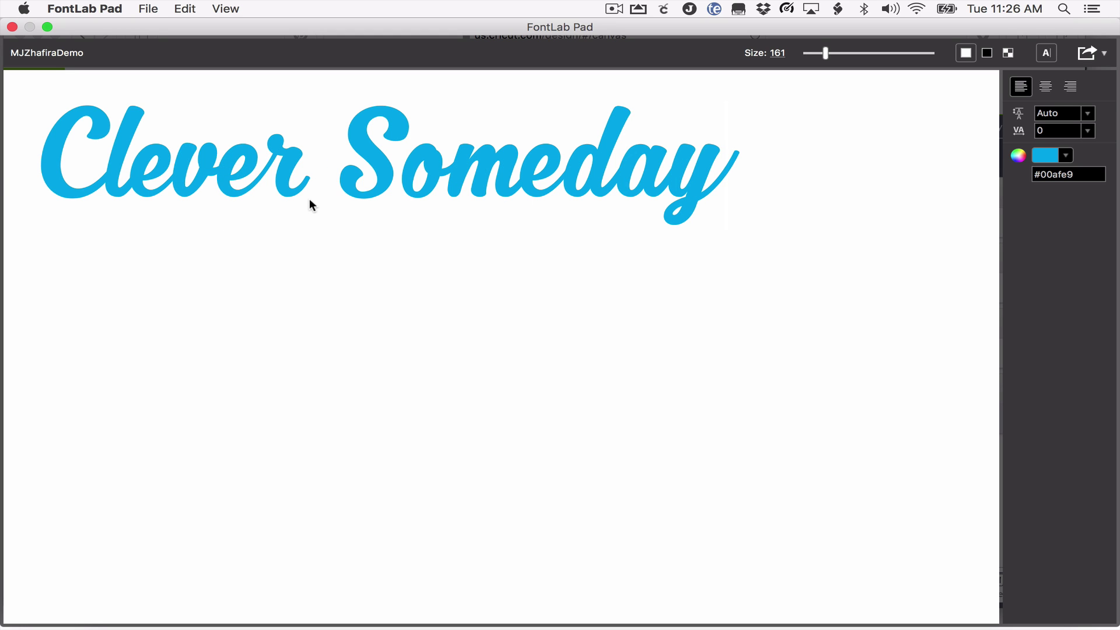
{"action": "key", "text": "BackSpace"}
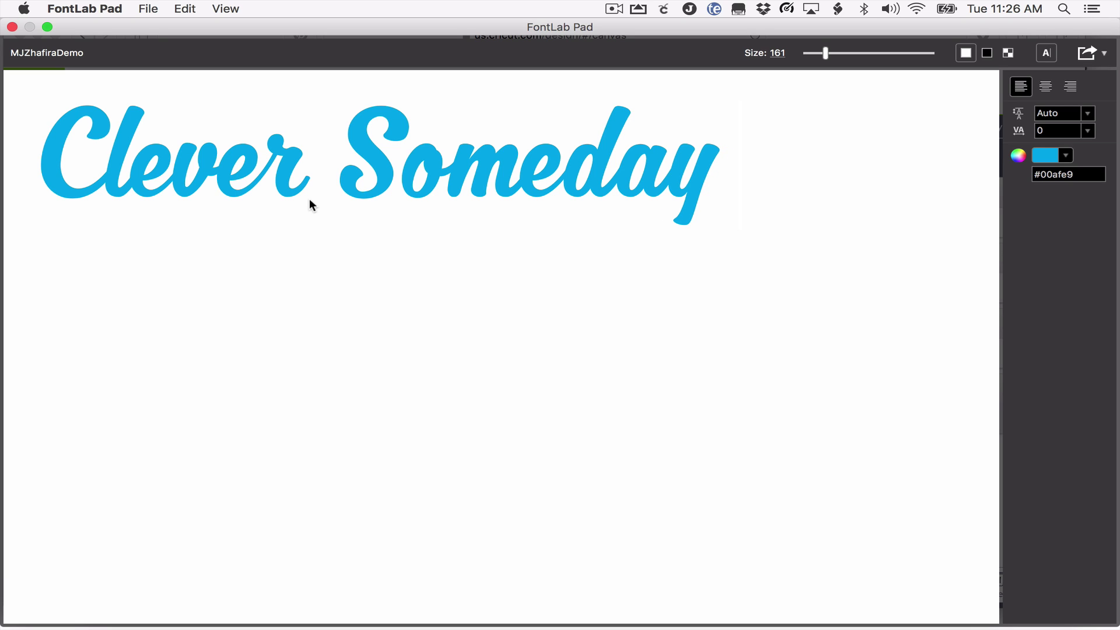
{"action": "key", "text": "BackSpace"}
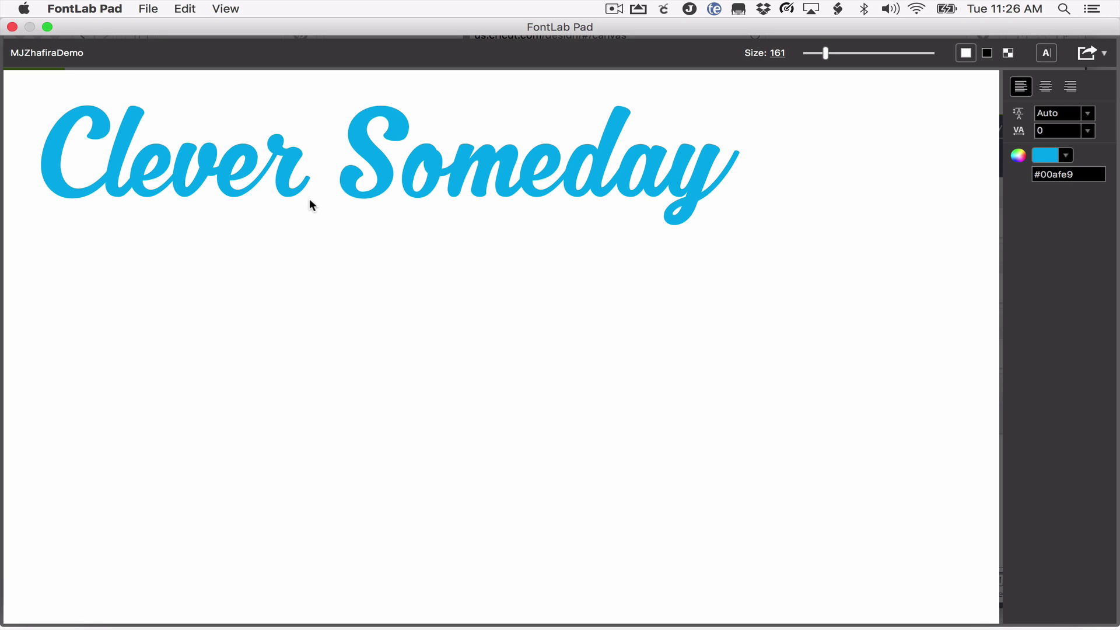
Step: Replace the space between Clever and Someday with a line break so Someday sits below
{"action": "left_click", "coordinate": [356, 192]}
{"action": "key", "text": "BackSpace"}
{"action": "key", "text": "Return"}
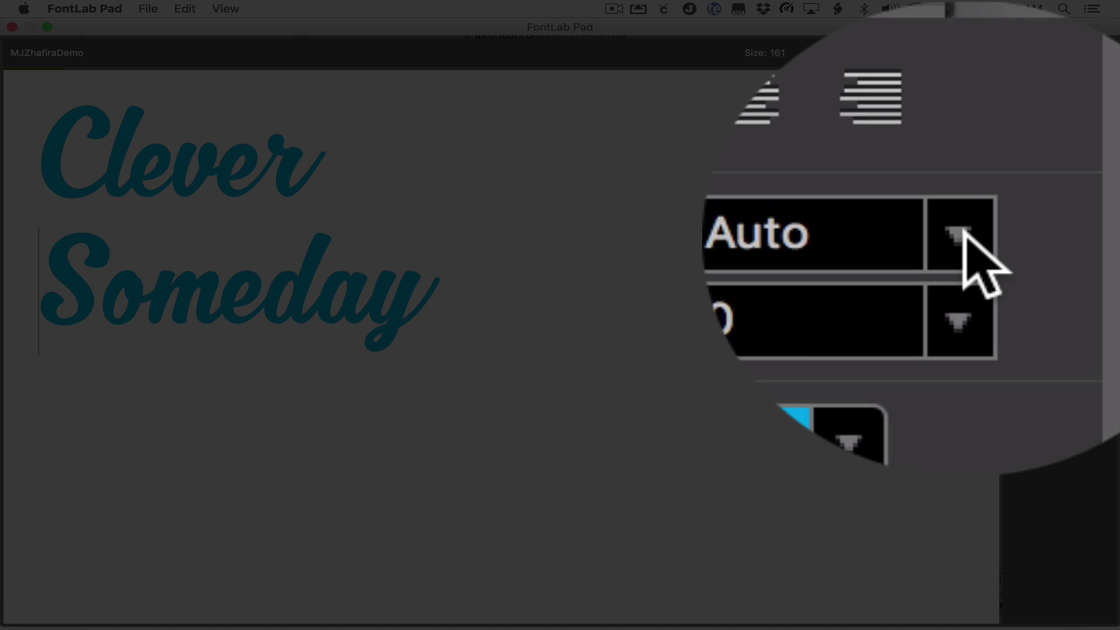
Step: Set the line spacing to -10 and the letter spacing to 10
{"action": "left_click", "coordinate": [959, 234]}
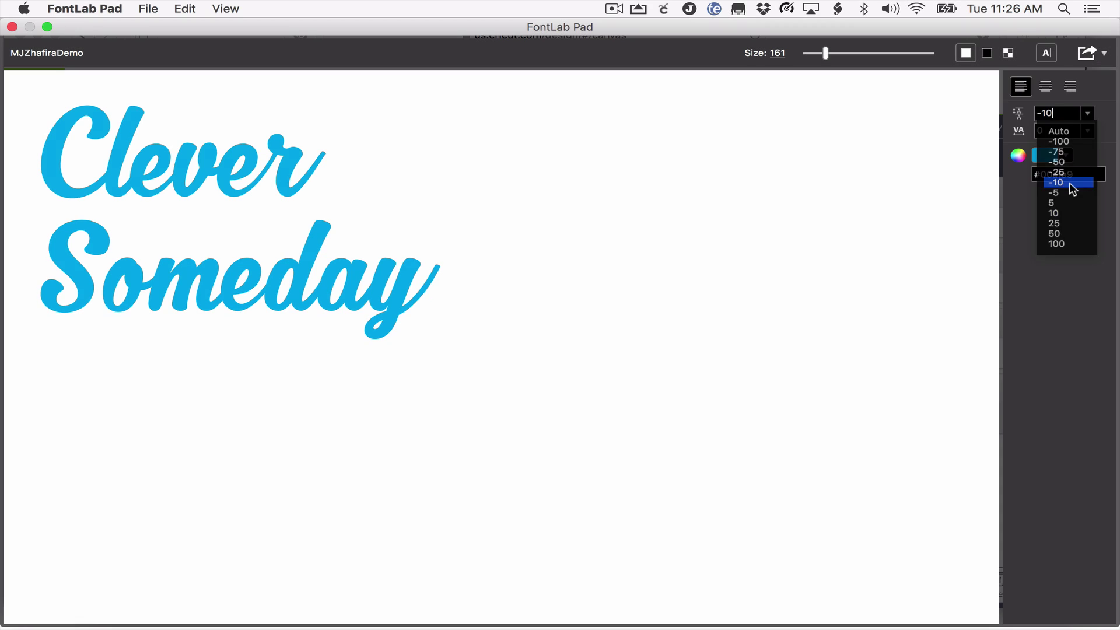
{"action": "left_click", "coordinate": [1072, 186]}
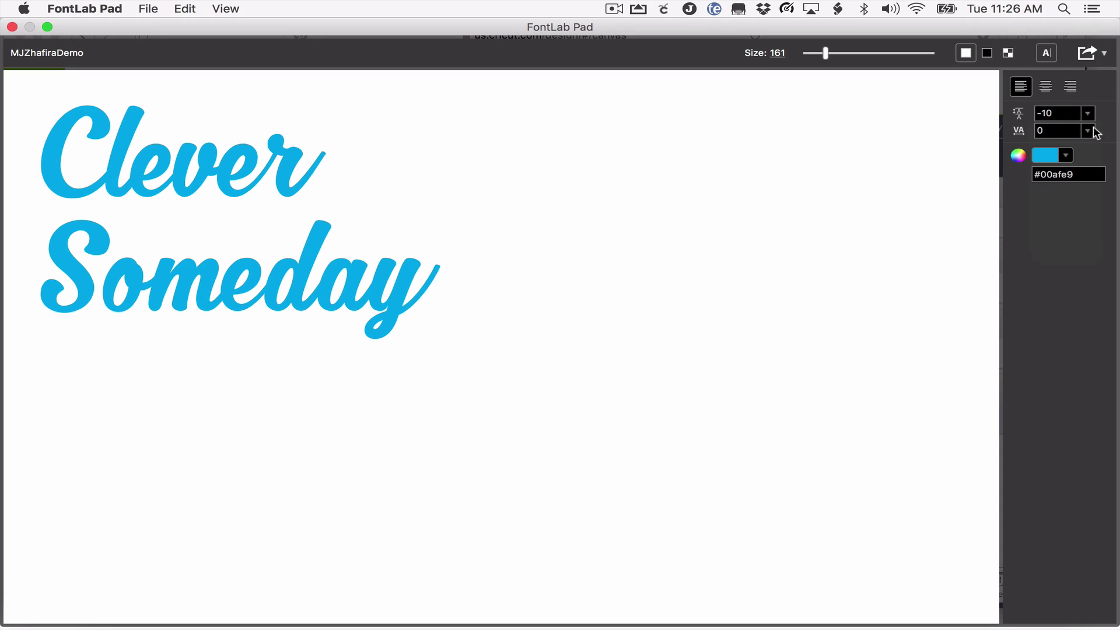
{"action": "left_click", "coordinate": [1044, 134]}
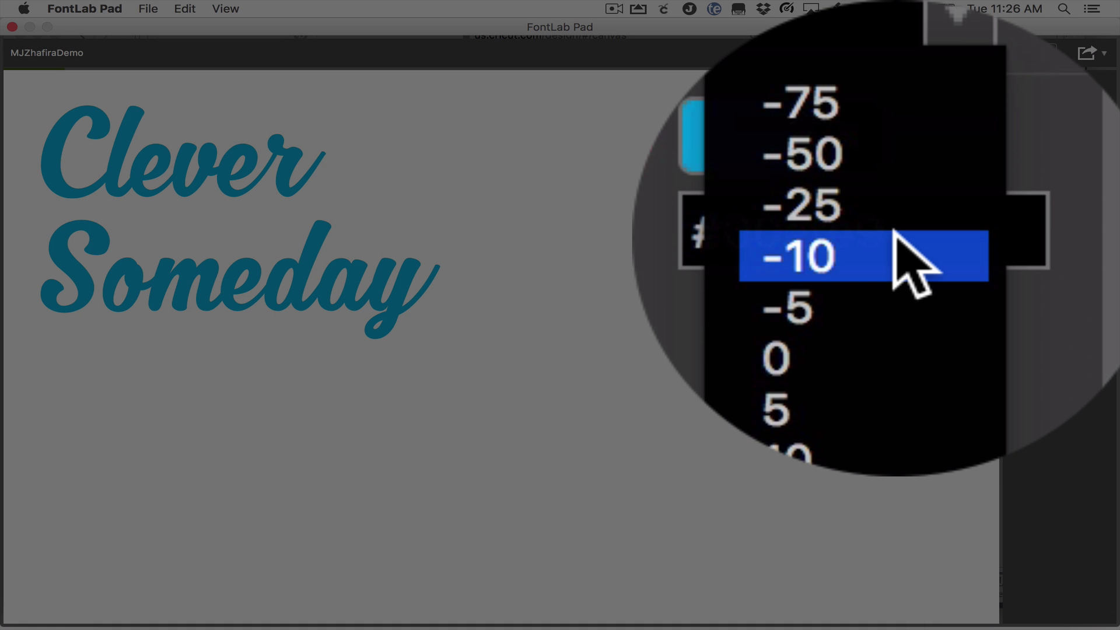
{"action": "left_click", "coordinate": [895, 239]}
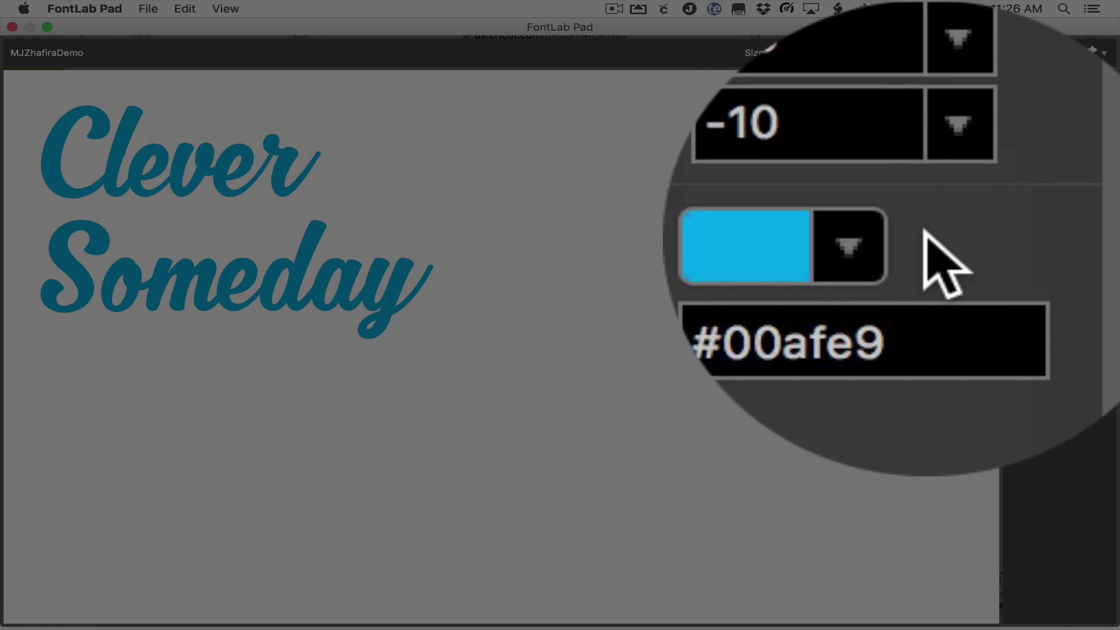
{"action": "left_click", "coordinate": [945, 237]}
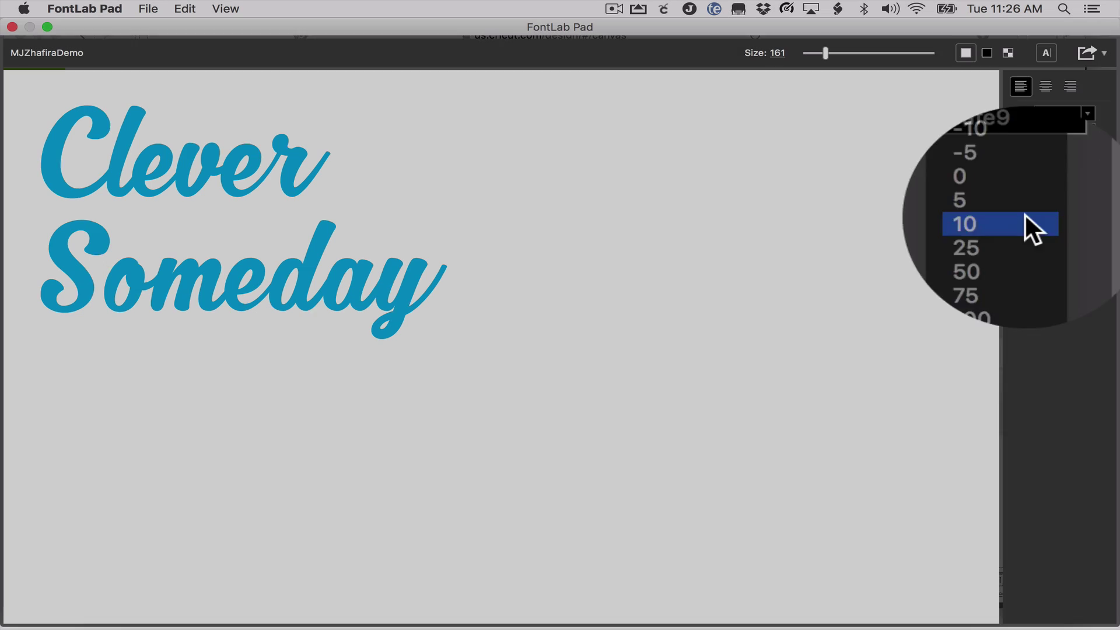
{"action": "left_click", "coordinate": [1079, 216]}
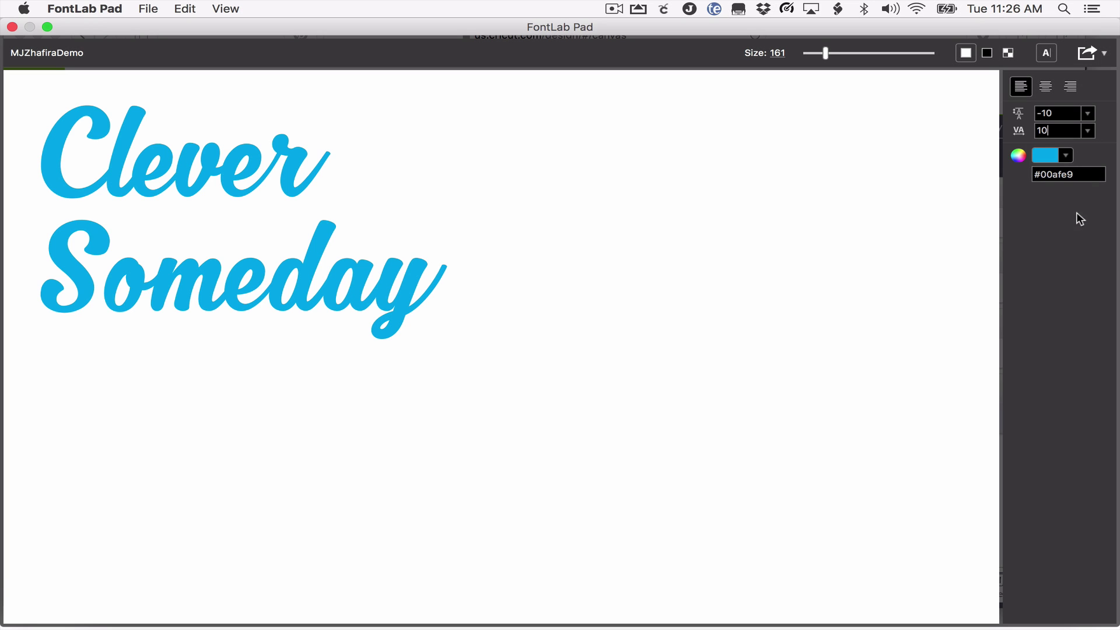
{"action": "left_click", "coordinate": [1053, 155]}
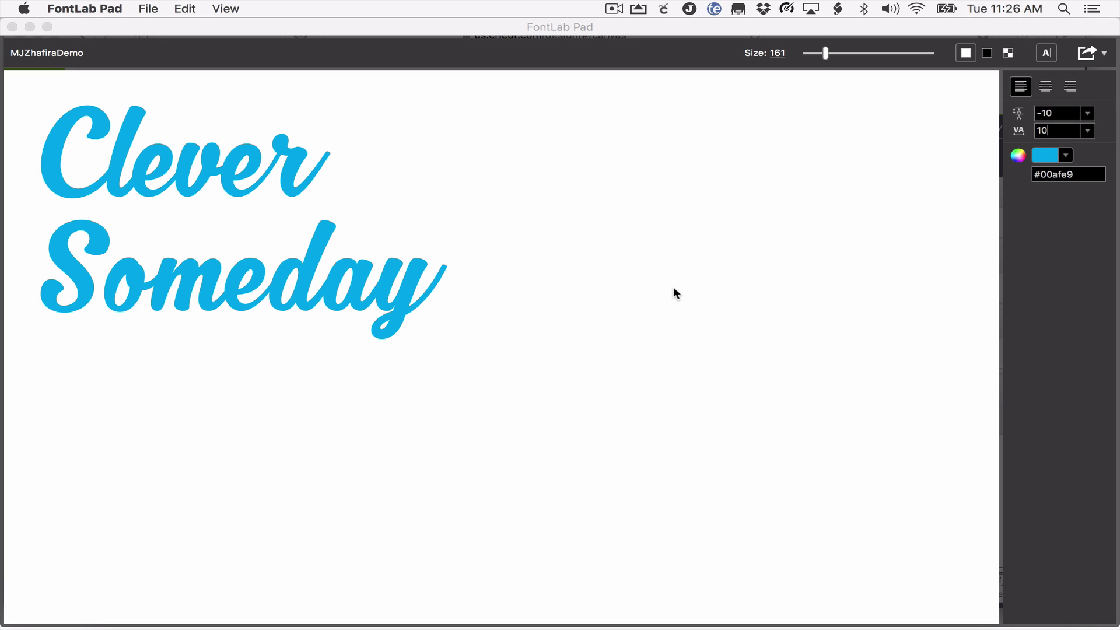